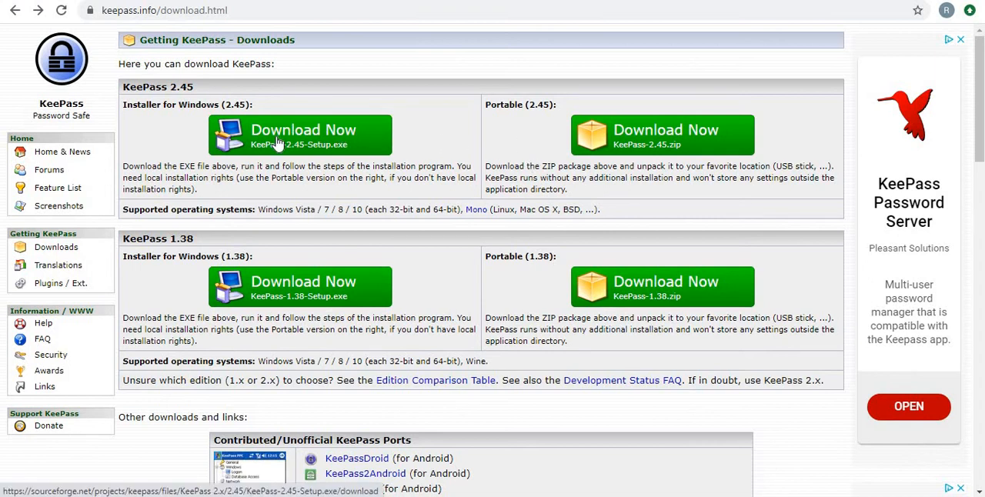
Download the portable KeePass 2.45 ZIP package from the KeePass downloads page.
scroll(260, 156, "down", 2)
scroll(260, 156, "up", 2)
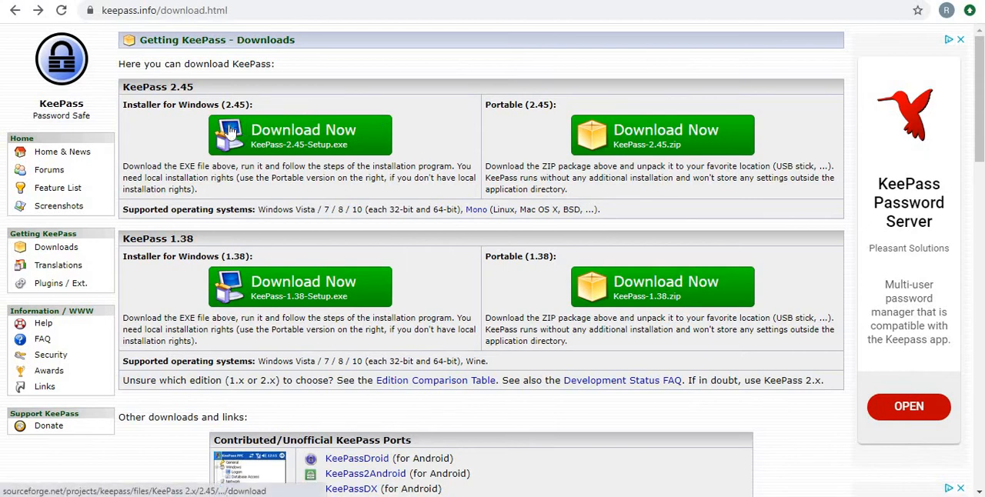
scroll(508, 273, "down", 7)
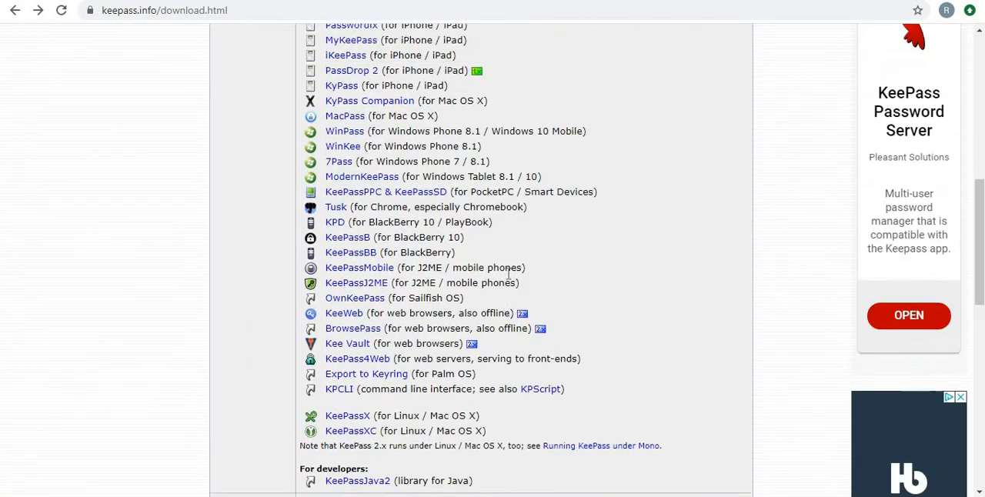
scroll(508, 273, "up", 4)
scroll(507, 274, "up", 3)
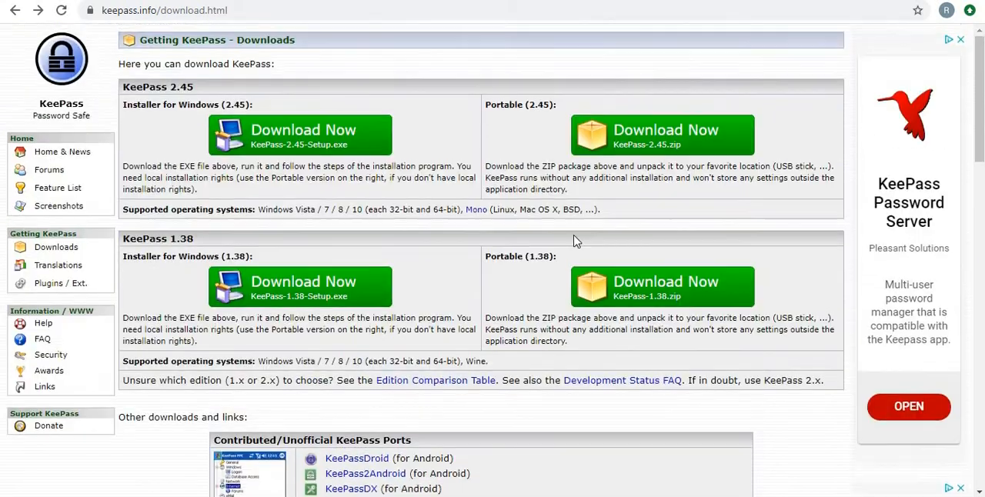
left_click(645, 138)
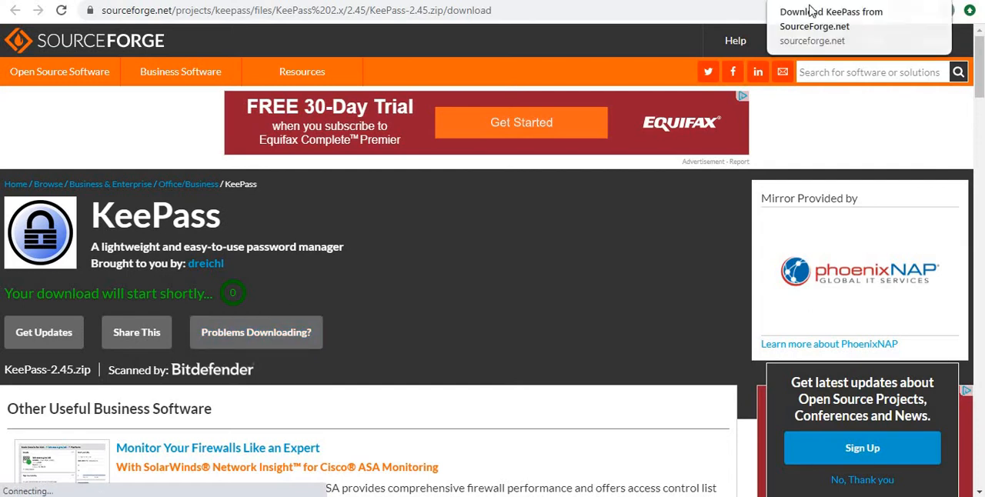
Leave the SourceForge download page and switch to the KeePass application.
left_click(811, 2)
left_click(173, 495)
left_click(805, 64)
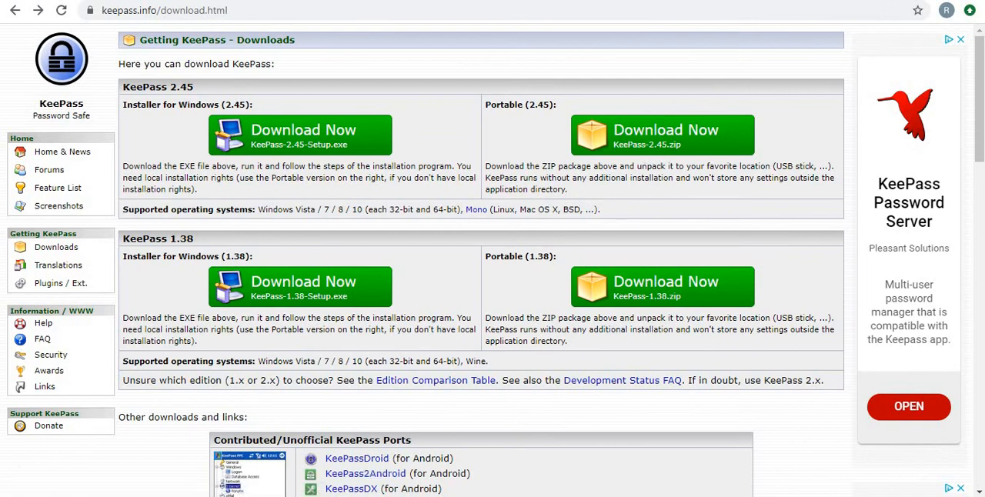
mouse_move(345, 495)
left_click(345, 443)
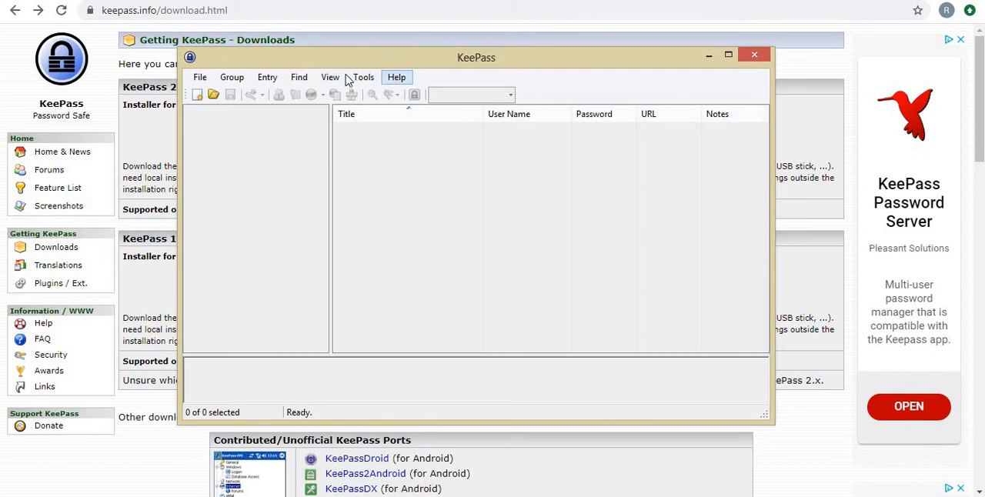
Create a new database file named Database.kdbx in C:\Temp\Keepass, replacing the existing file.
left_click(200, 79)
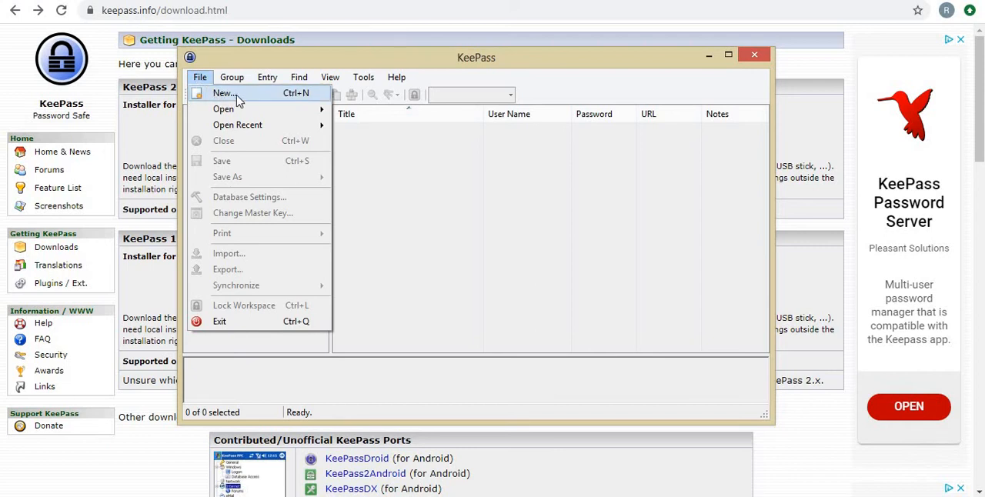
left_click(224, 93)
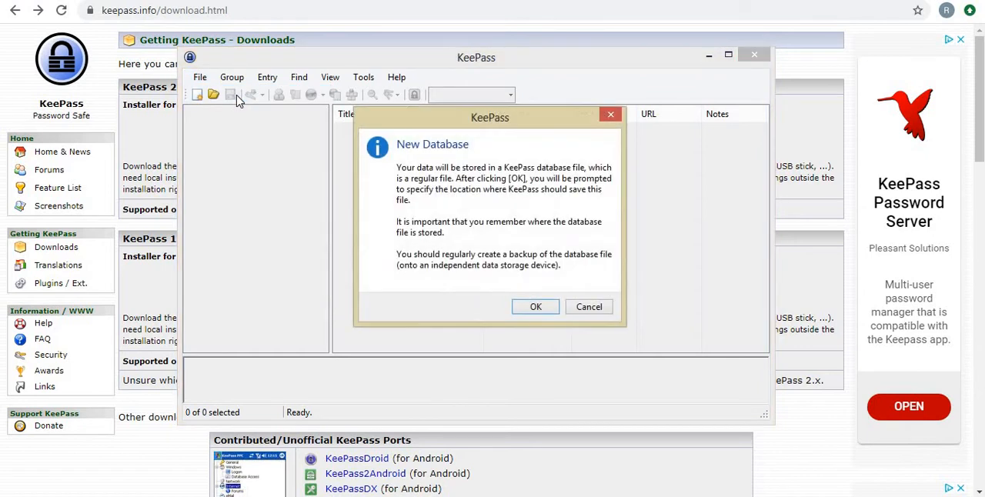
left_click(536, 308)
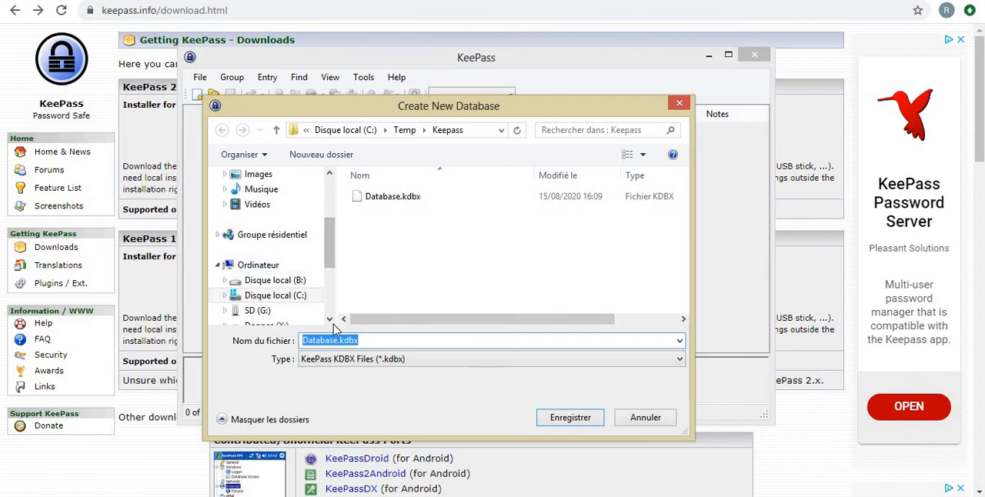
left_click(553, 420)
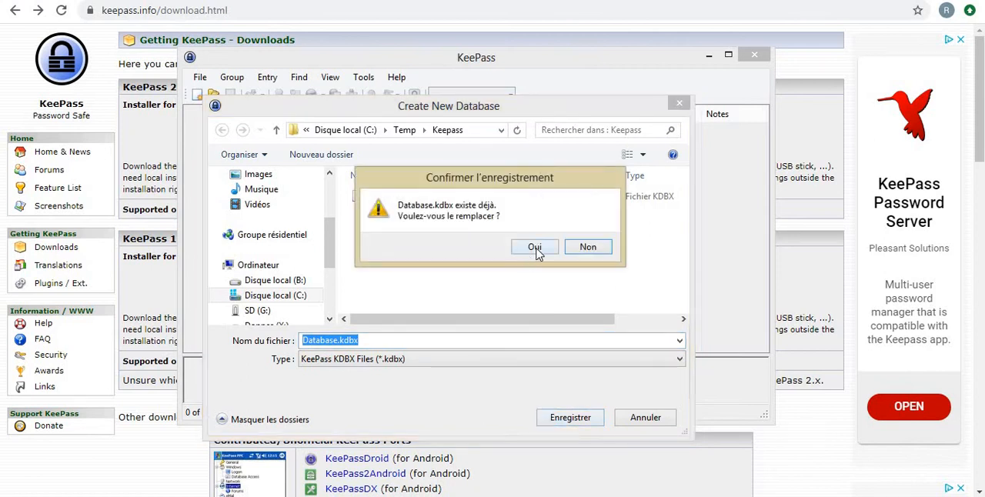
left_click(534, 247)
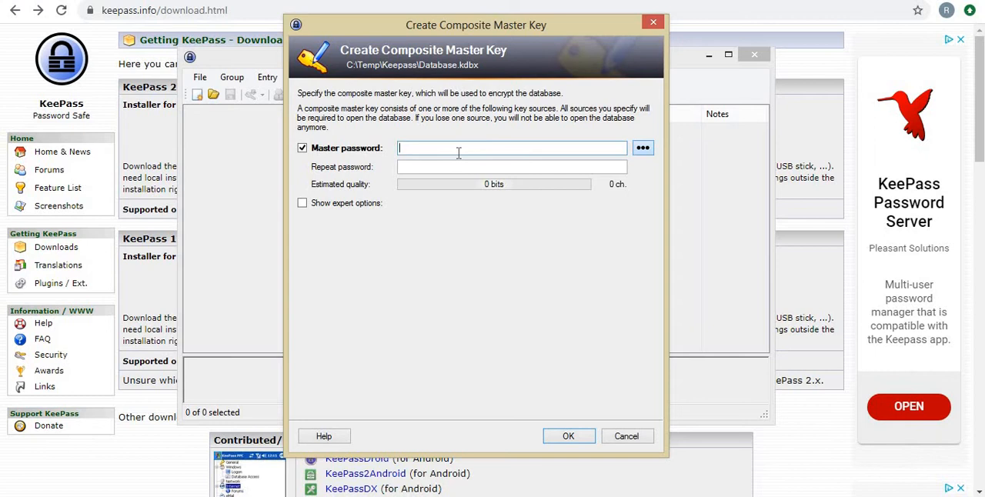
Enter and repeat the master password for the new database, and accept the composite master key.
type("••••••••••")
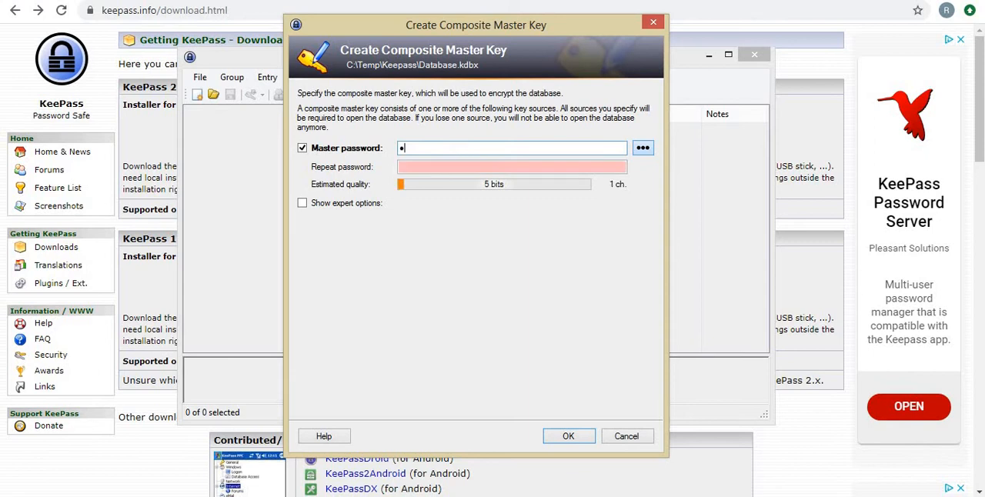
type("•")
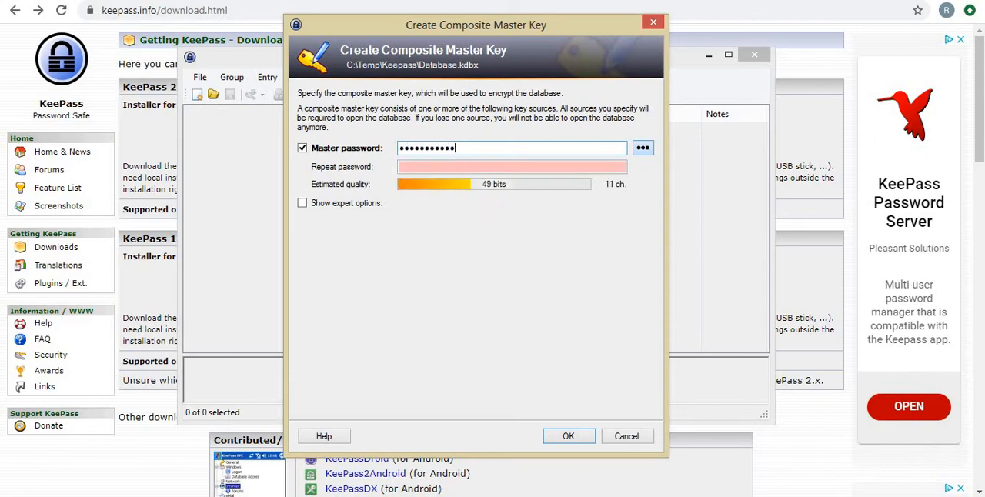
key("Tab")
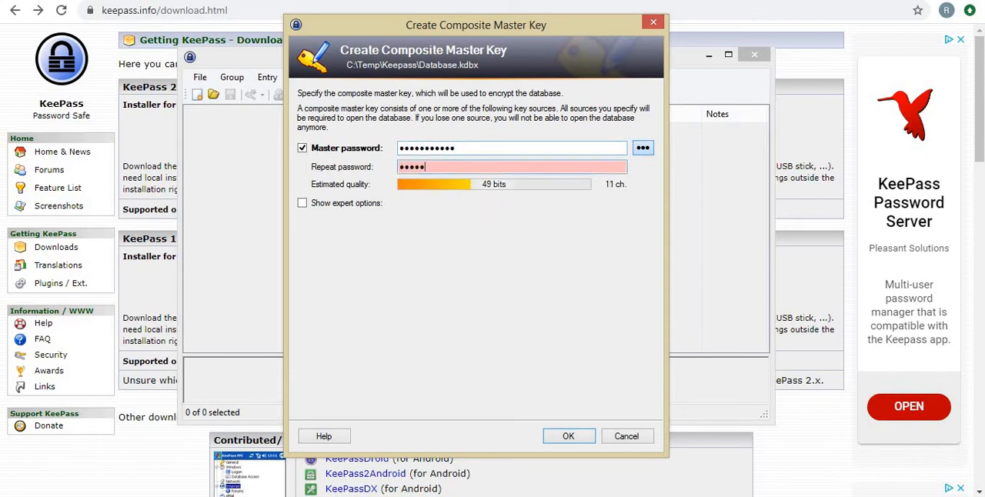
type("••••••••••••")
key("BackSpace")
key("BackSpace")
key("BackSpace")
key("BackSpace")
key("BackSpace")
key("BackSpace")
key("BackSpace")
key("BackSpace")
key("BackSpace")
key("BackSpace")
key("BackSpace")
key("BackSpace")
type("•••••••••••")
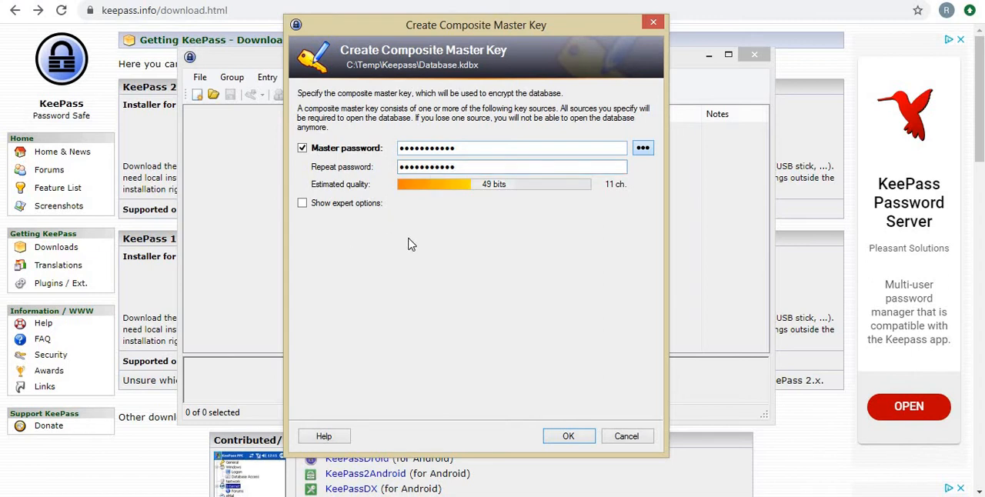
left_click(567, 437)
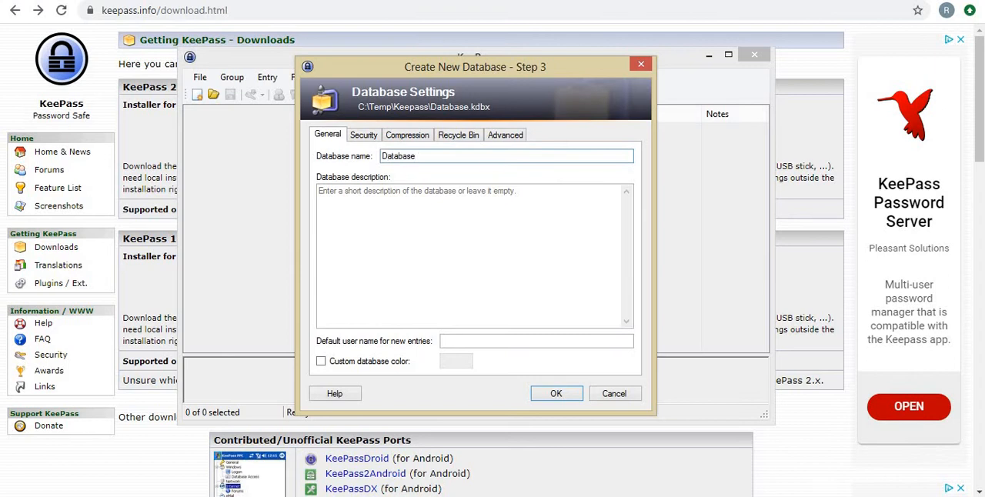
Examine the new database's security, compression, advanced and general settings, including the available encryption algorithms.
left_click(366, 136)
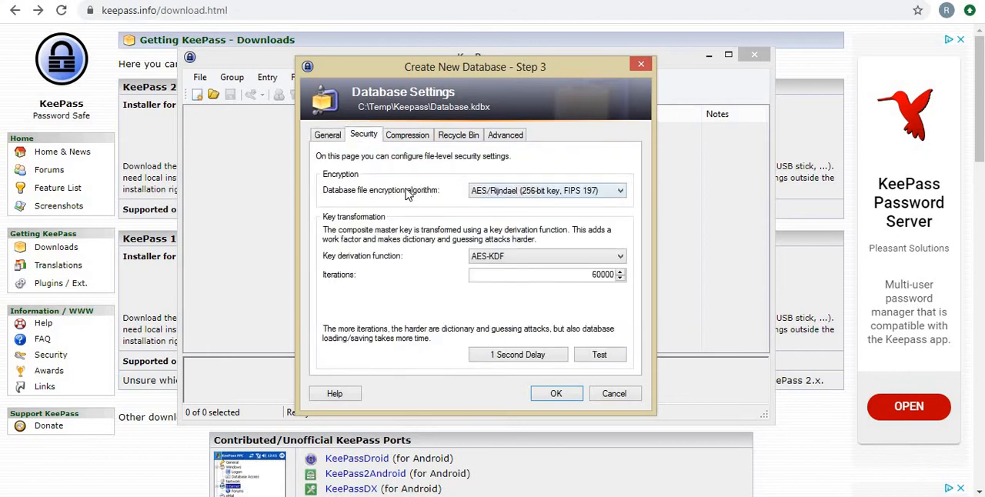
left_click(618, 192)
left_click(619, 193)
left_click(522, 192)
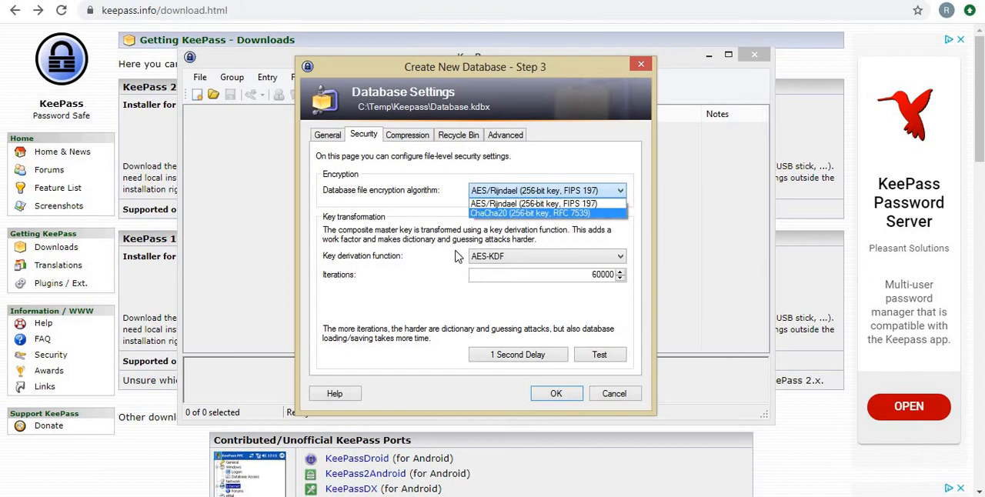
left_click(414, 179)
left_click(396, 136)
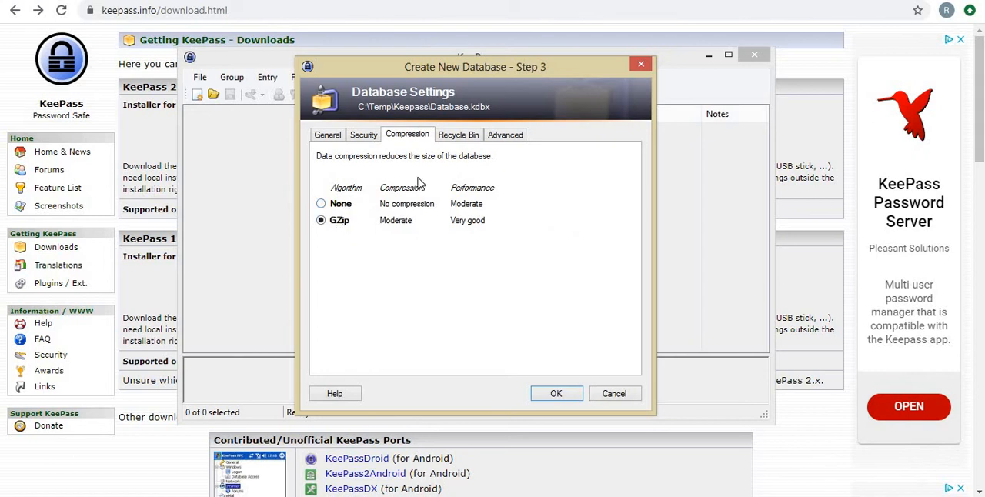
left_click(506, 136)
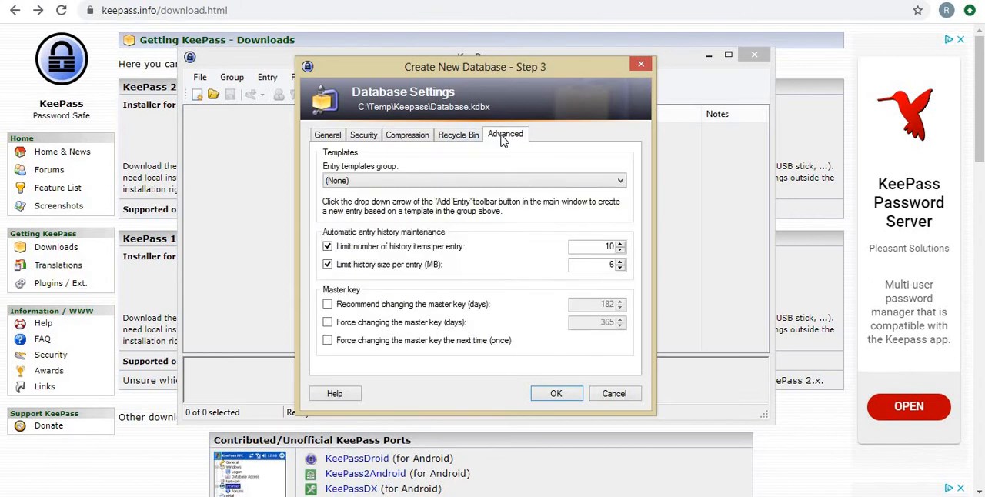
left_click(363, 137)
left_click(328, 137)
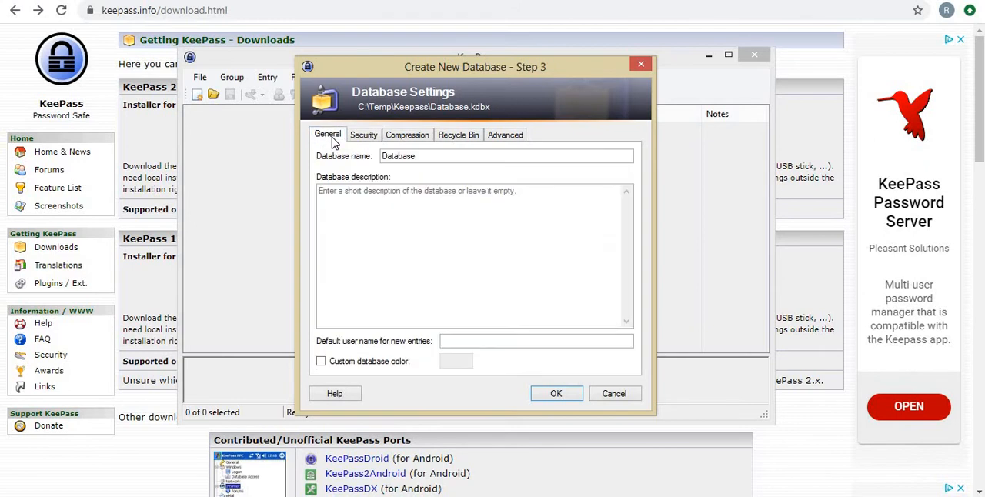
Accept the default database settings and skip printing the emergency sheet.
left_click(556, 394)
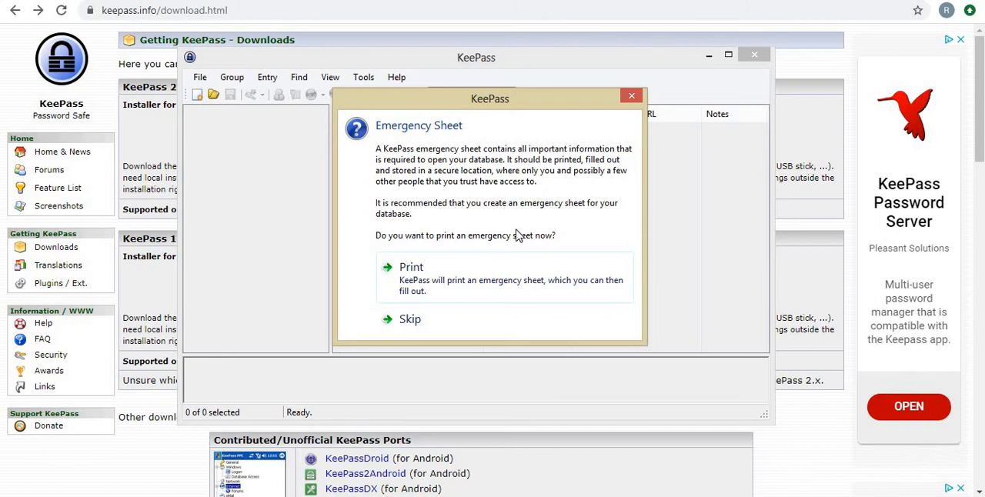
left_click(431, 319)
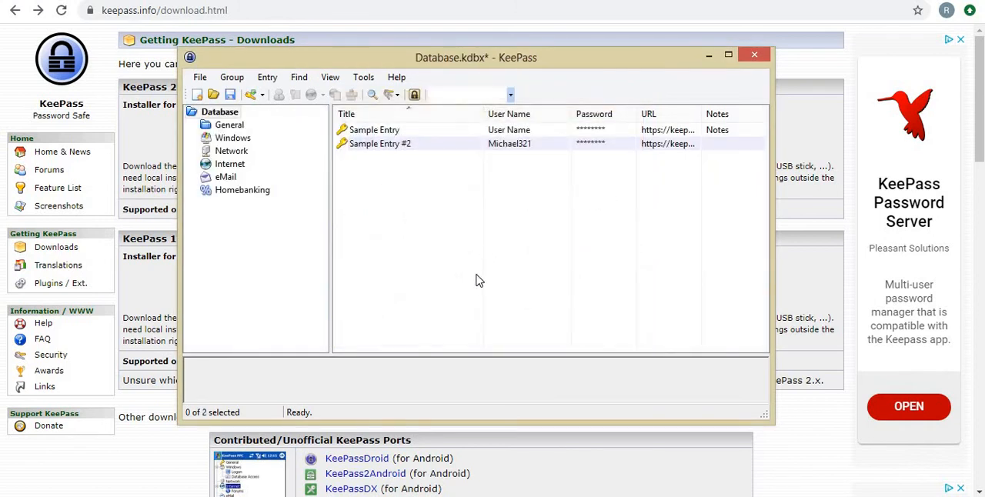
Examine the details of the two sample entries in the new database.
left_click(368, 135)
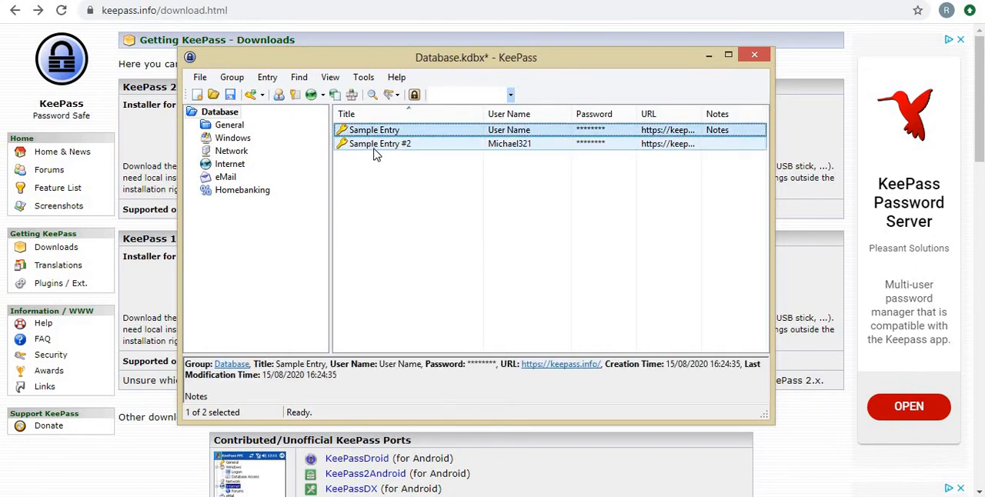
left_click(375, 148)
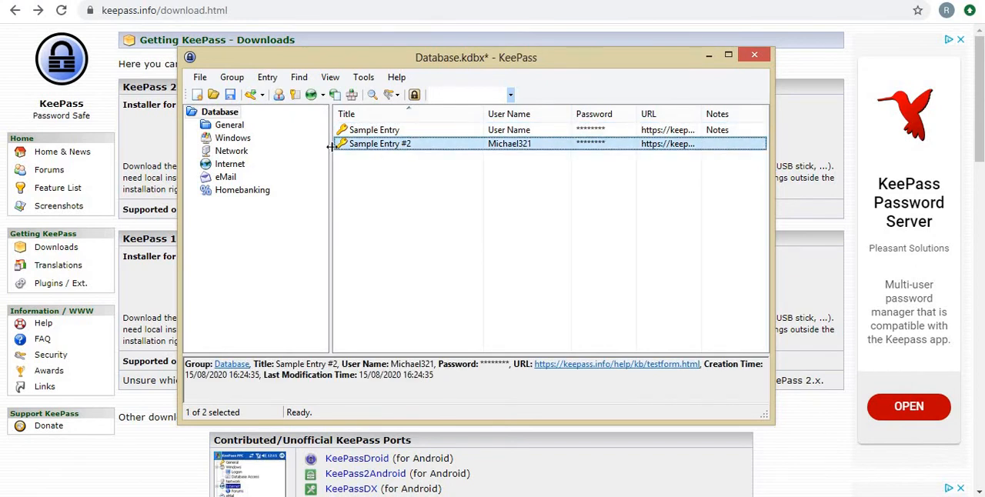
left_click(379, 176)
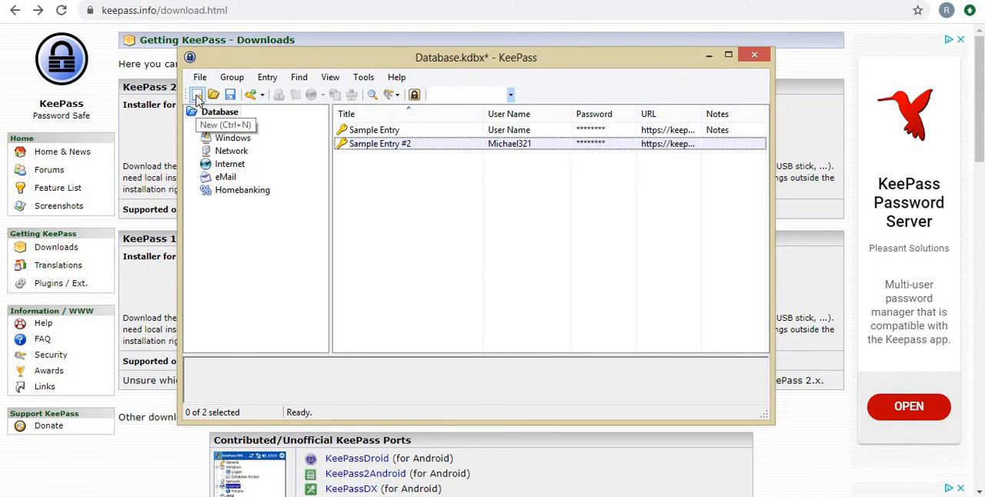
Start a new entry titled "Facebook Account" with the user name "useraccount".
left_click(250, 95)
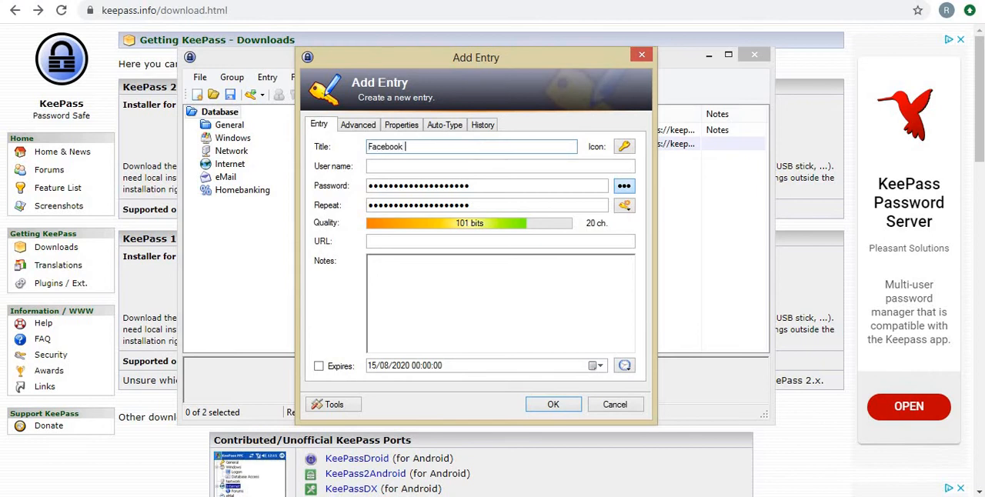
type("count")
key("Tab")
key("Tab")
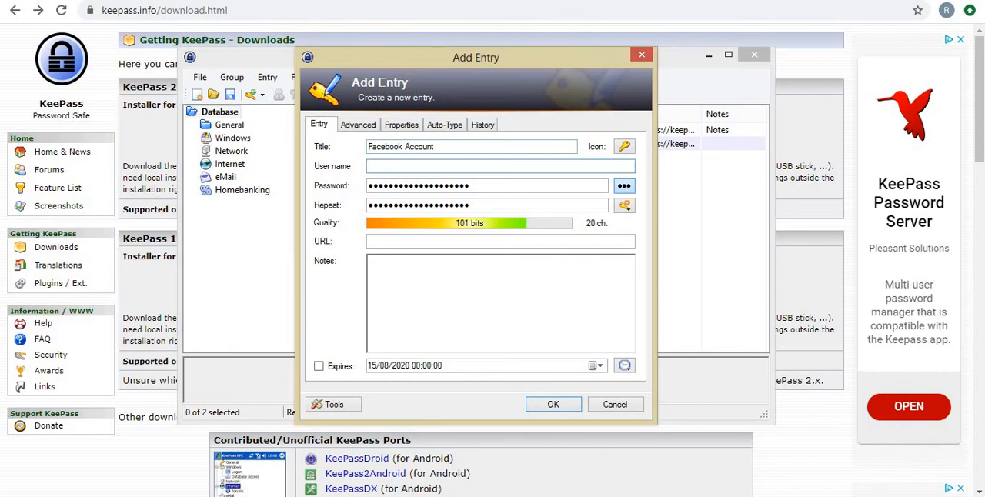
type("useraccount")
key("Tab")
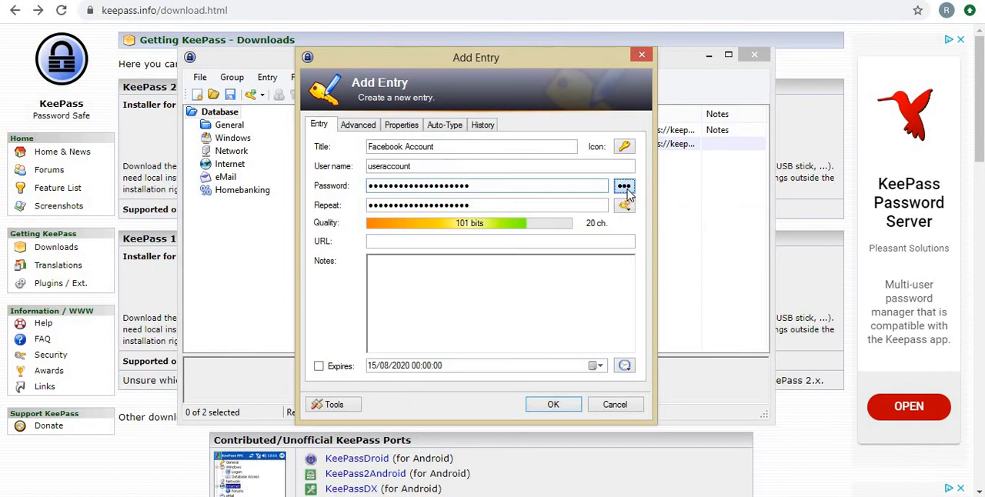
Reveal the entry's password and set the Password Generator to also include special and underline characters.
left_click(624, 187)
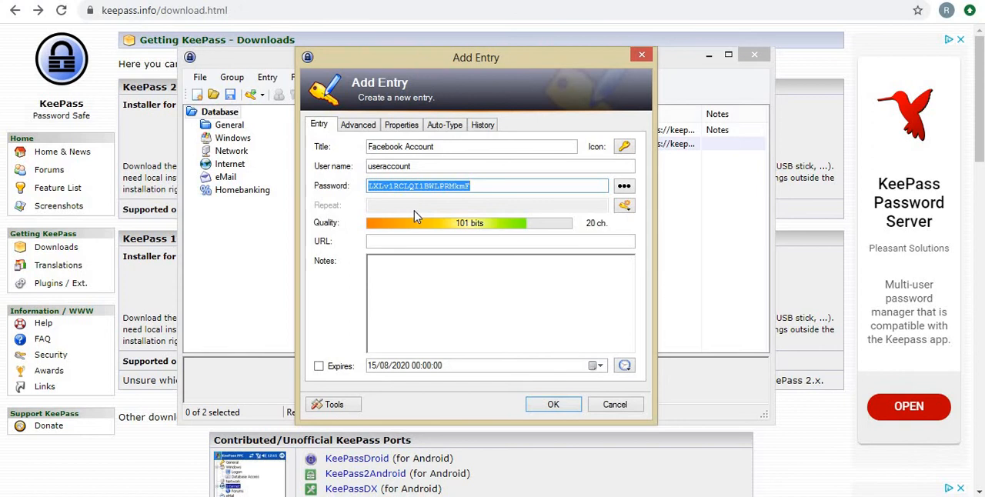
left_click(624, 208)
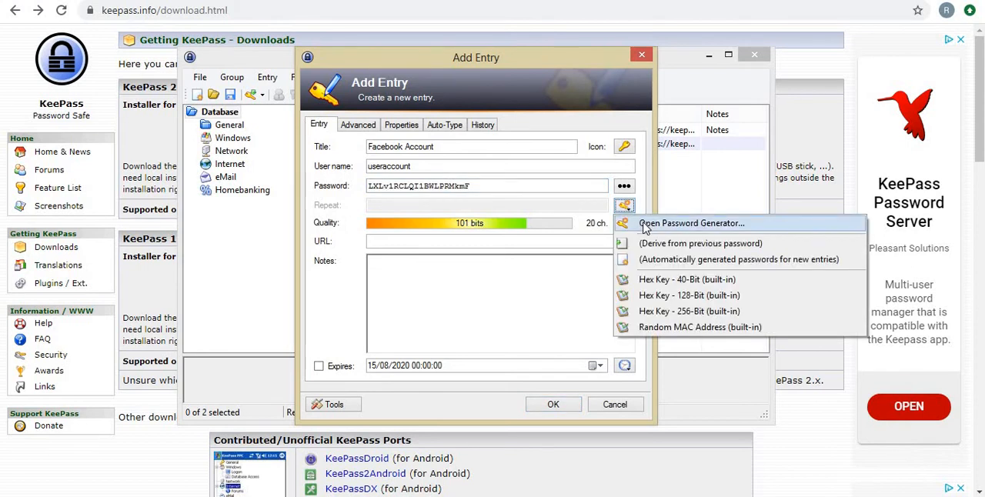
left_click(645, 224)
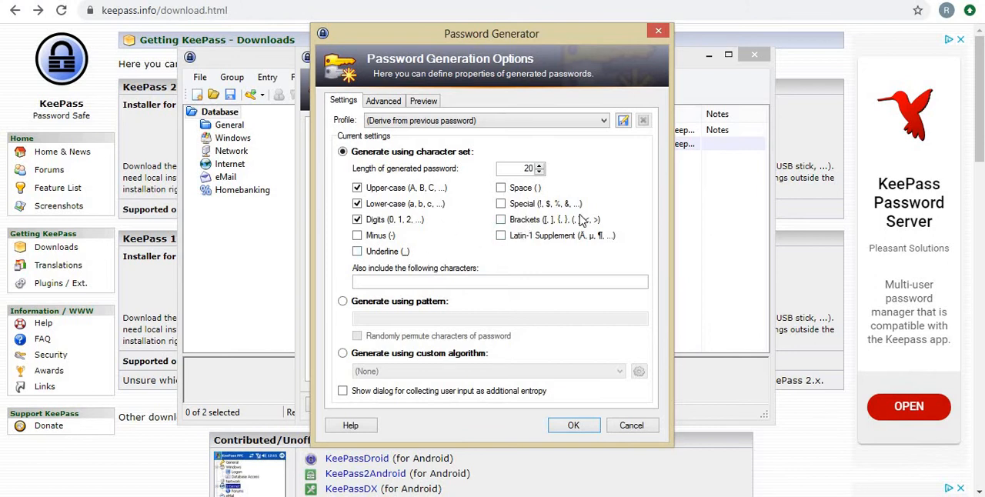
left_click(523, 211)
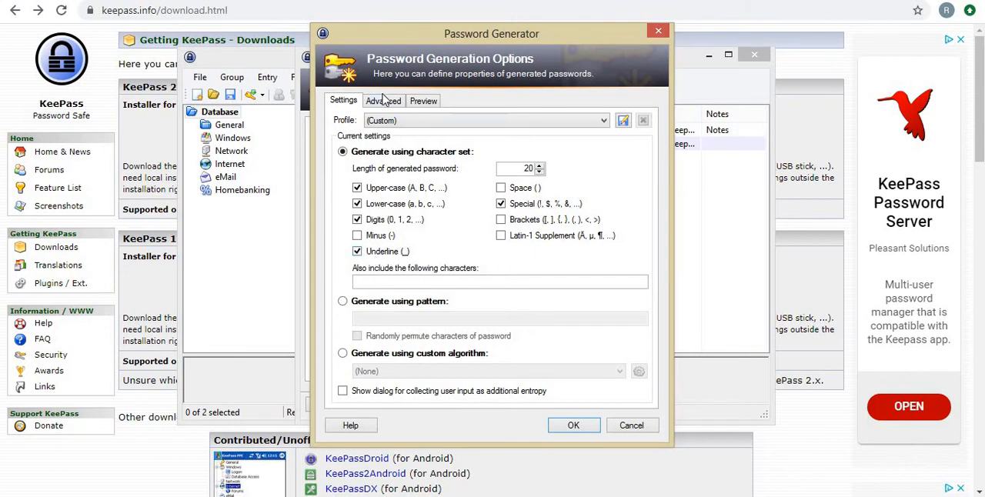
Preview the sample passwords produced by the current generator rules.
left_click(421, 101)
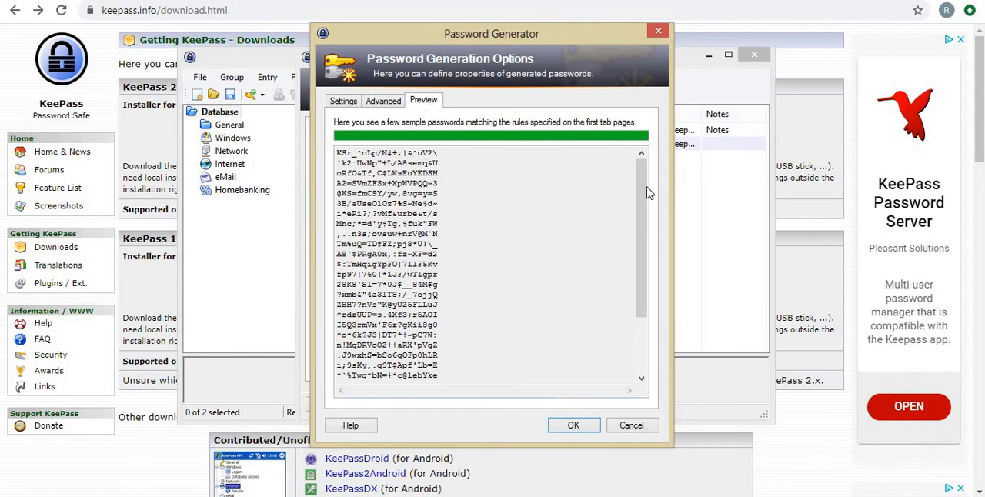
left_click_drag(641, 226, 637, 329)
scroll(622, 160, "up", 10)
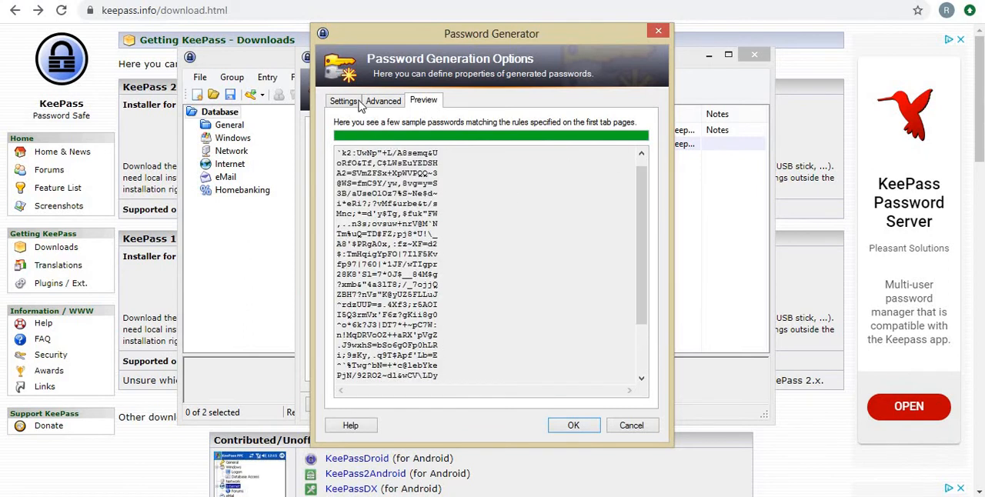
Set the generated password length to 40, preview the sample passwords, and accept the generator settings for the entry.
left_click(345, 101)
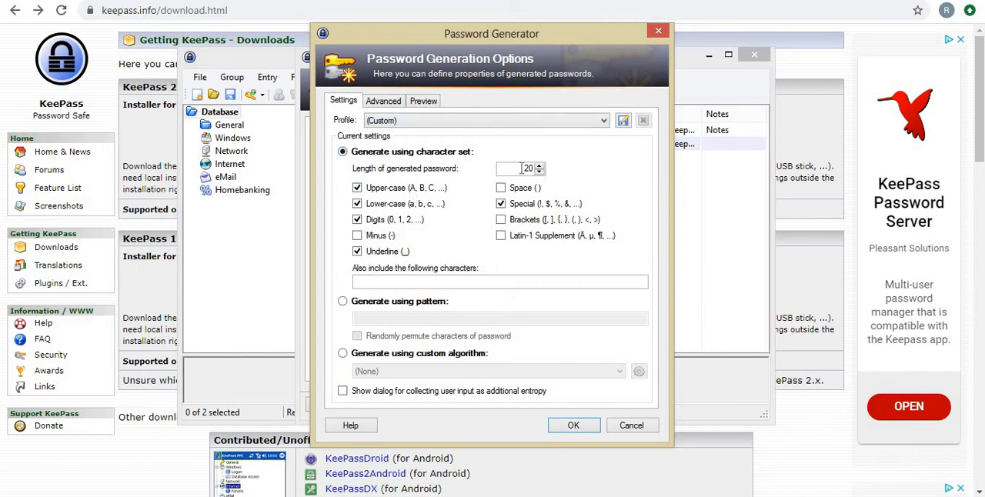
left_click_drag(523, 169, 533, 173)
type("40")
key("Tab")
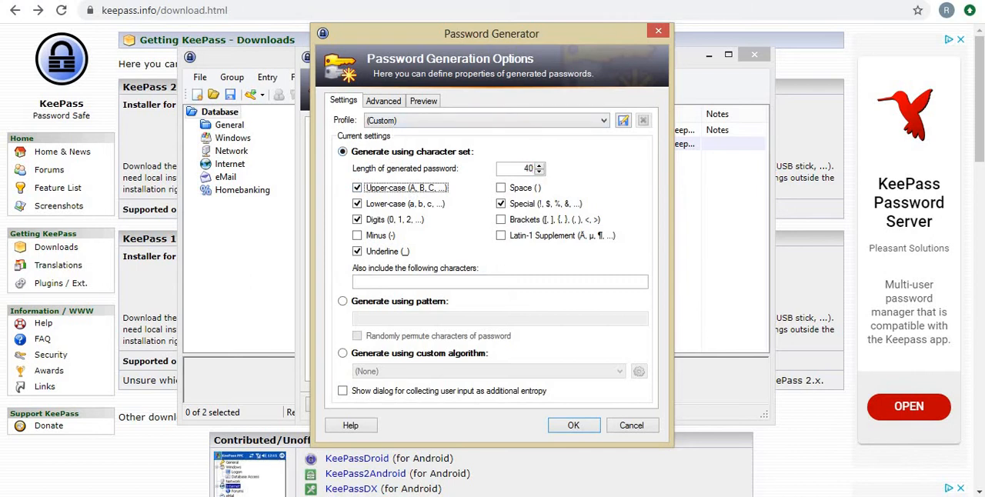
left_click(421, 102)
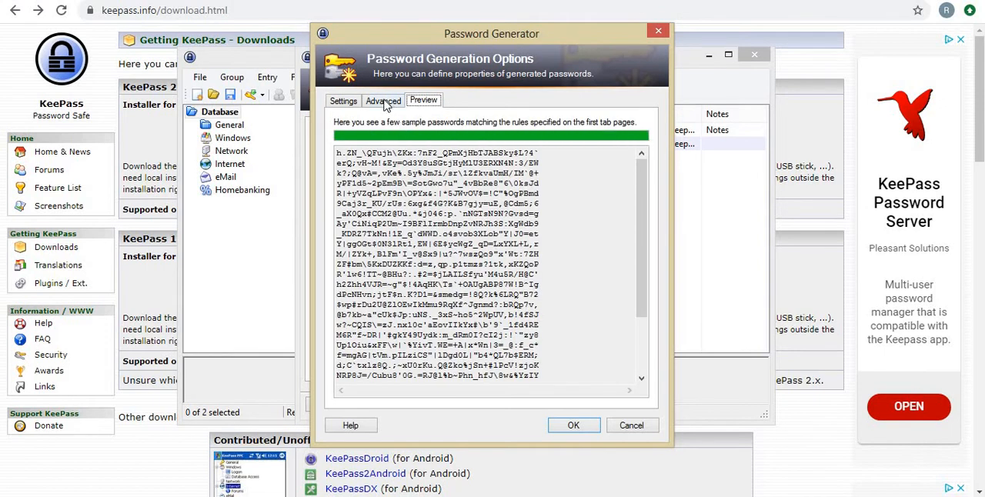
left_click(385, 104)
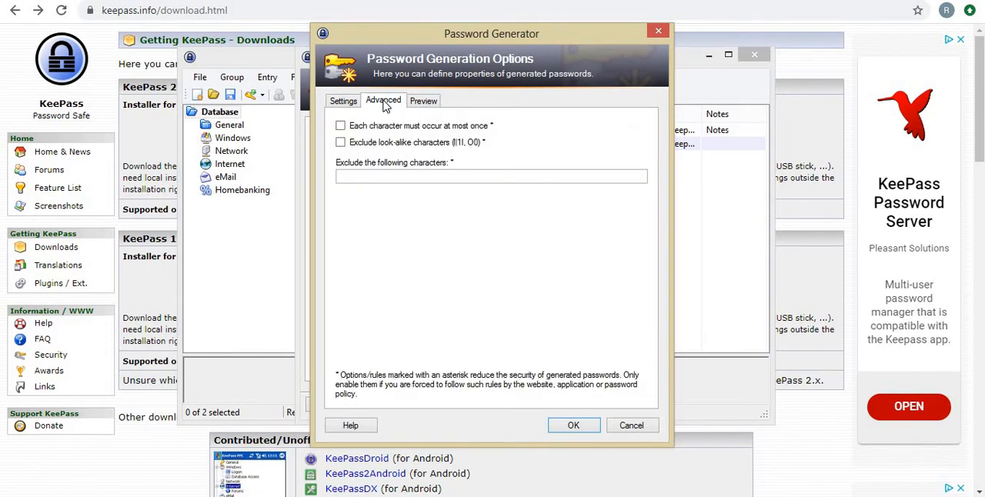
left_click(343, 102)
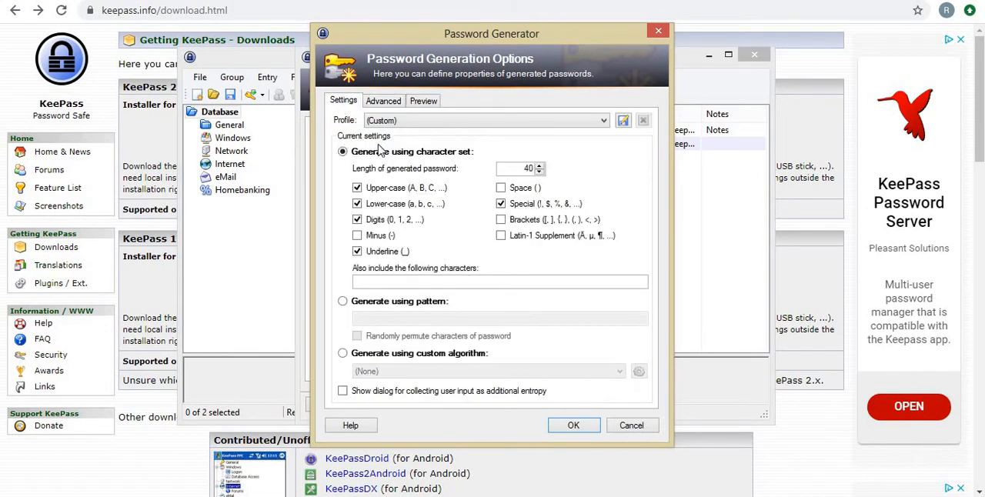
left_click(572, 428)
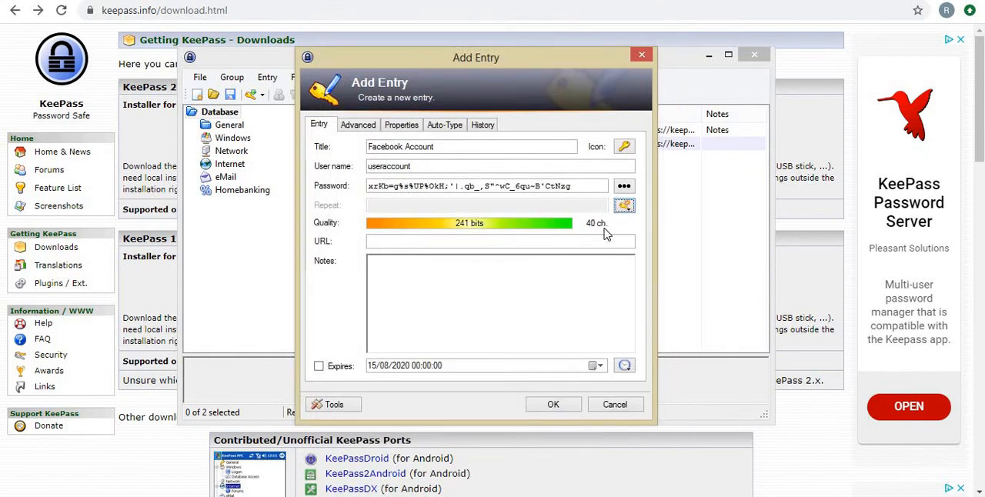
left_click_drag(586, 187, 357, 184)
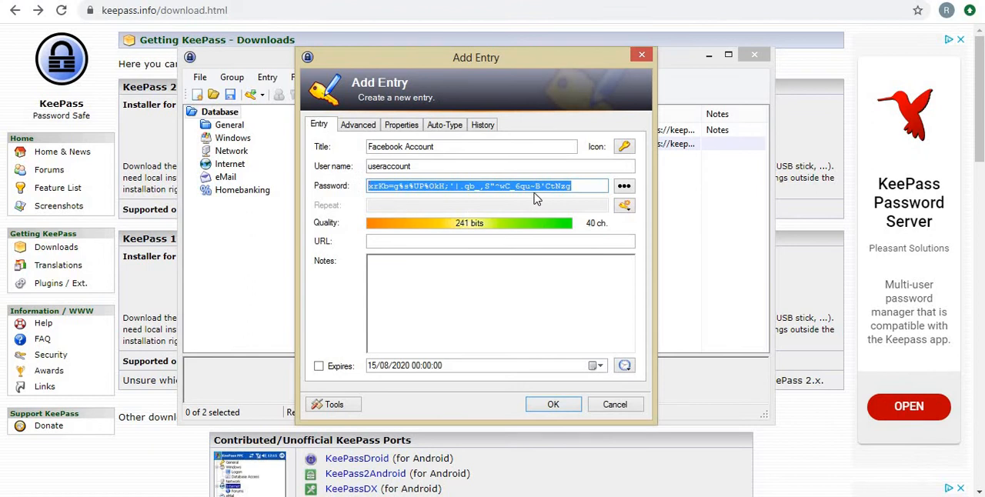
left_click(507, 190)
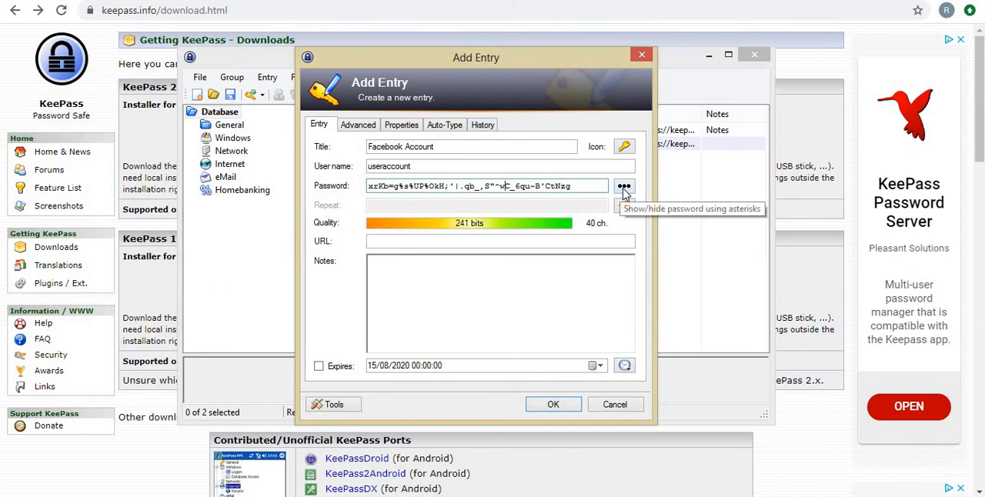
left_click_drag(504, 186, 361, 192)
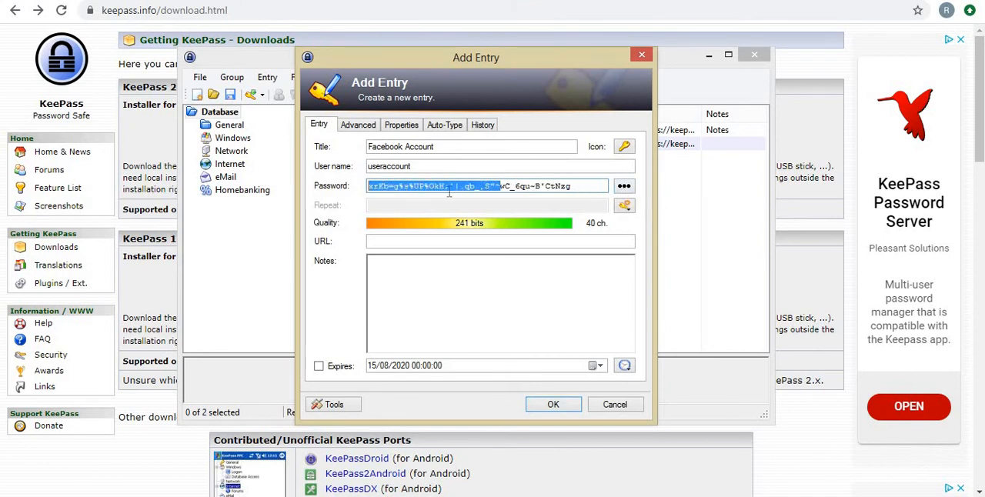
left_click(498, 186)
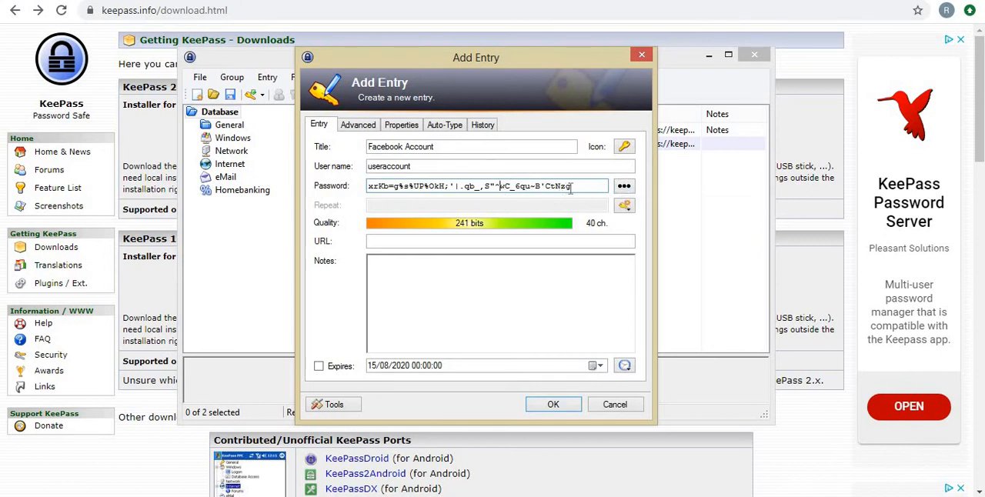
left_click_drag(577, 187, 350, 183)
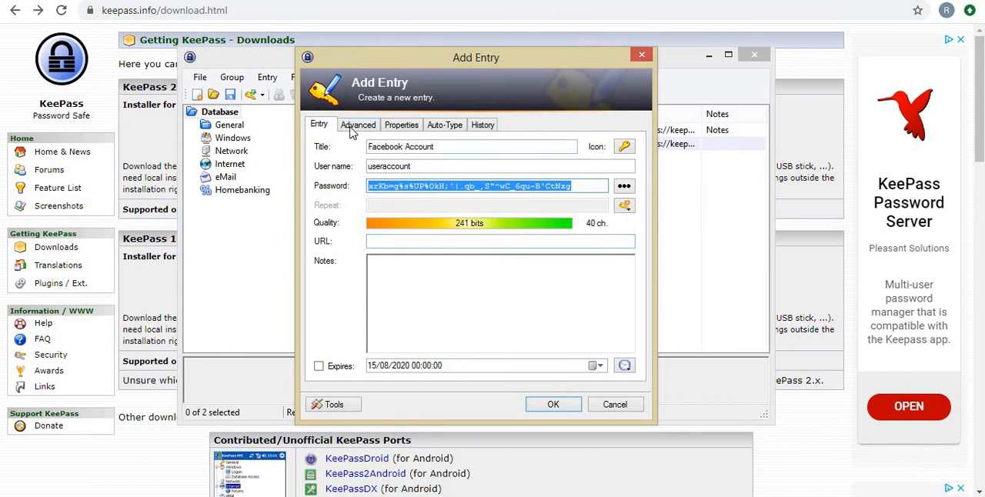
Set the Facebook Account entry's URL to facebook.com.
left_click(399, 243)
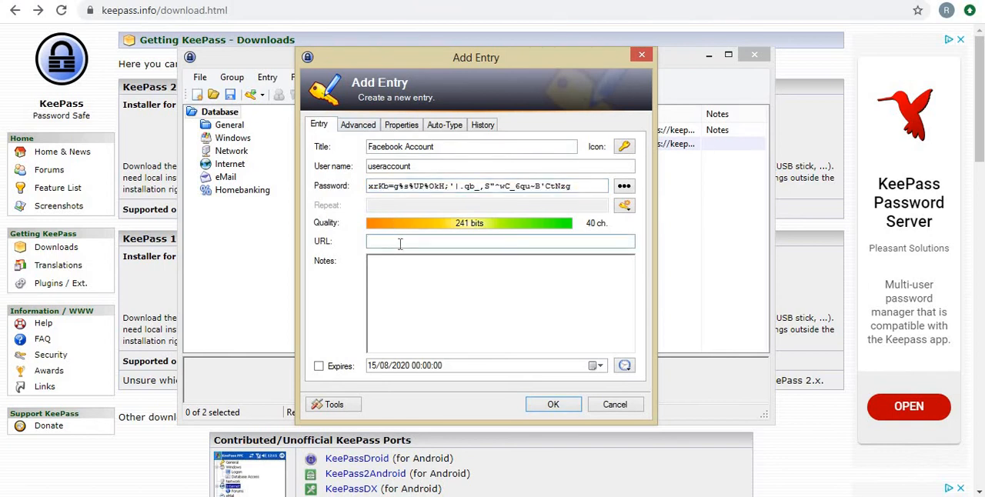
type("facebook.com")
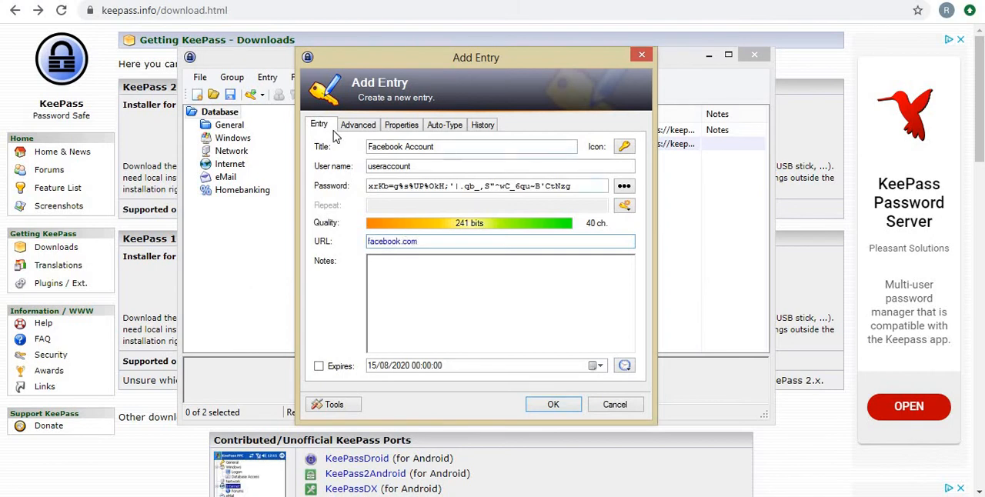
Add a custom string field named "Property" to the entry with an empty value and in-memory protection enabled.
left_click(364, 128)
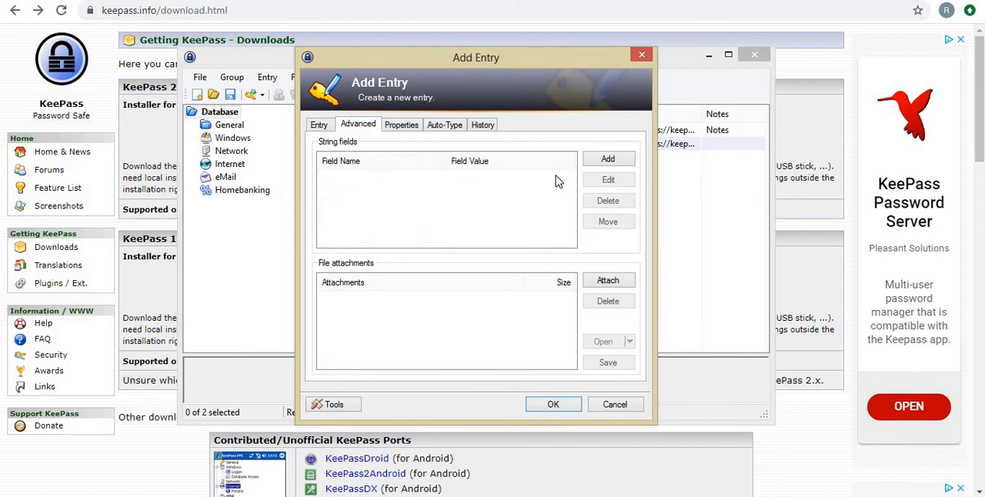
left_click(608, 160)
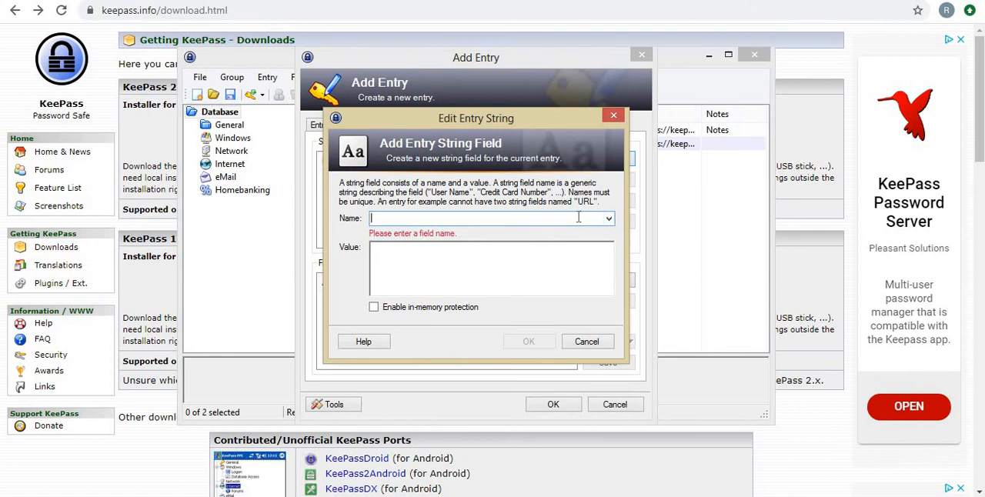
type("Property")
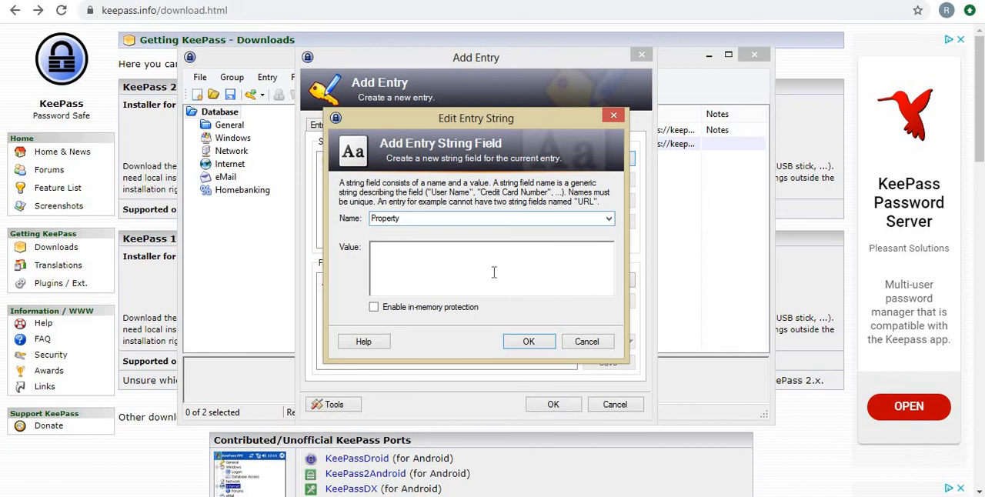
left_click(494, 272)
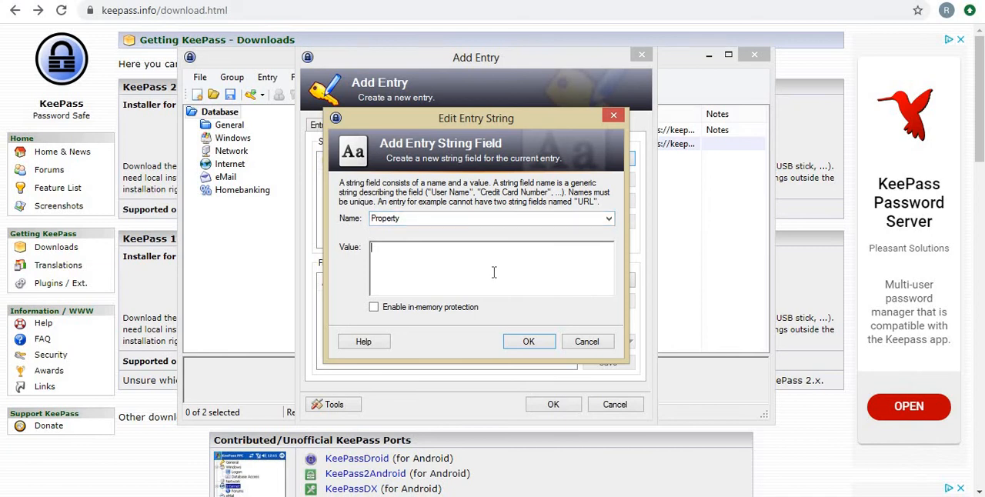
left_click(430, 309)
left_click(530, 341)
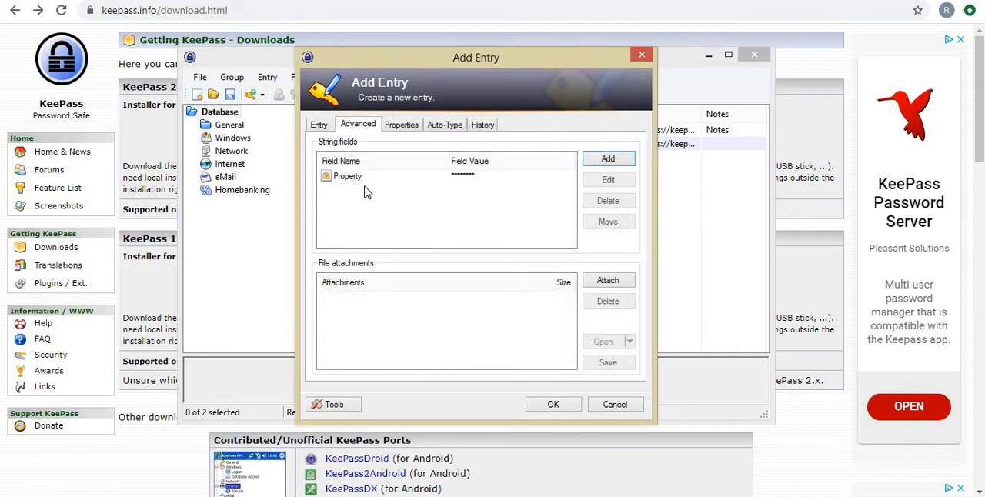
Review the entry's attachment options, properties and auto-type settings, and save the new Facebook Account entry.
left_click(360, 180)
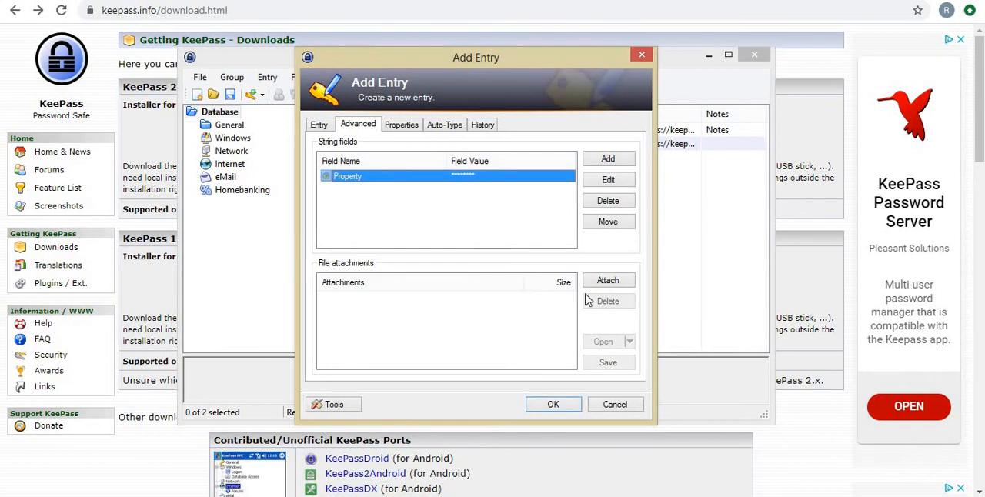
left_click(612, 283)
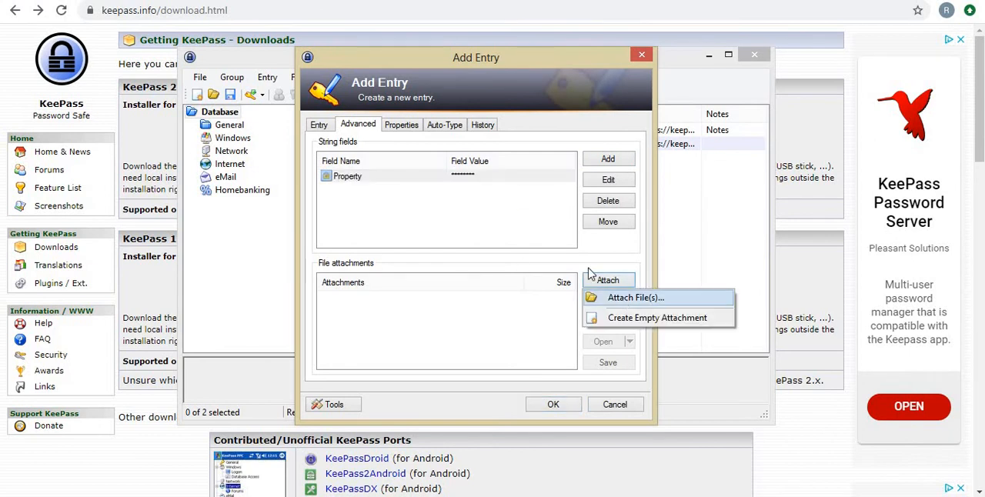
left_click(461, 217)
left_click(399, 129)
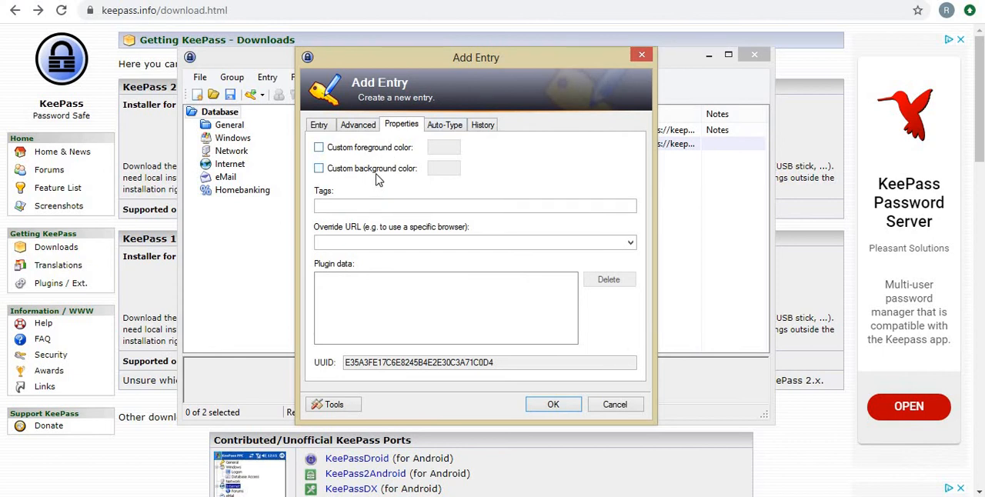
left_click(444, 127)
left_click(323, 127)
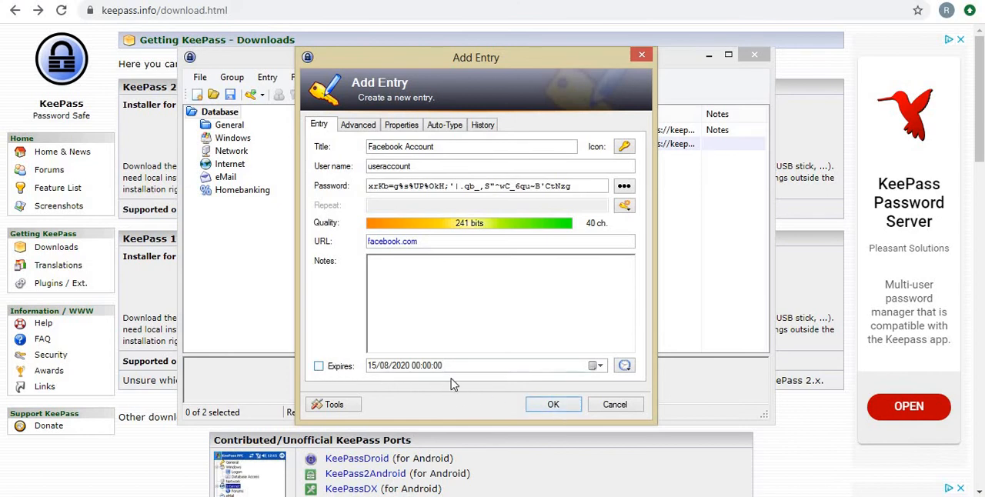
left_click(552, 405)
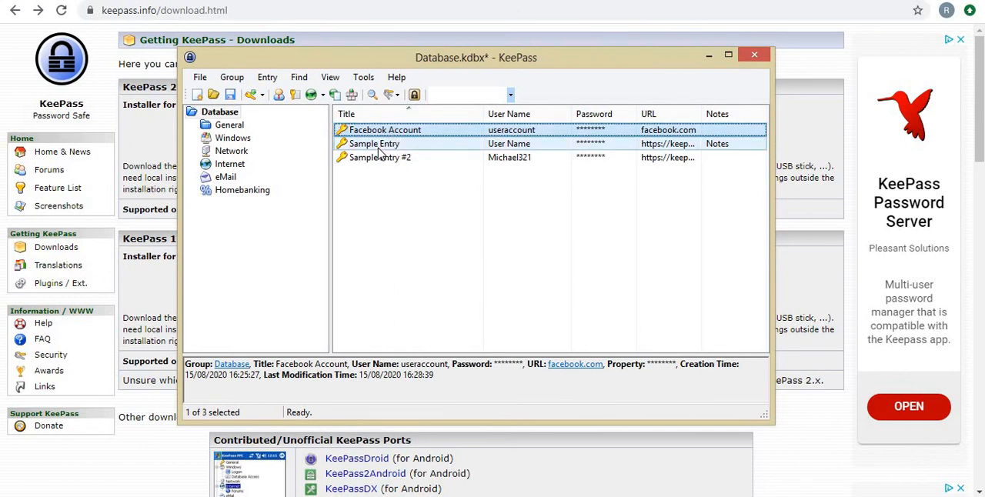
Delete the entries "Sample Entry" and "Sample Entry #2" and save the database.
left_click(380, 146)
right_click(379, 146)
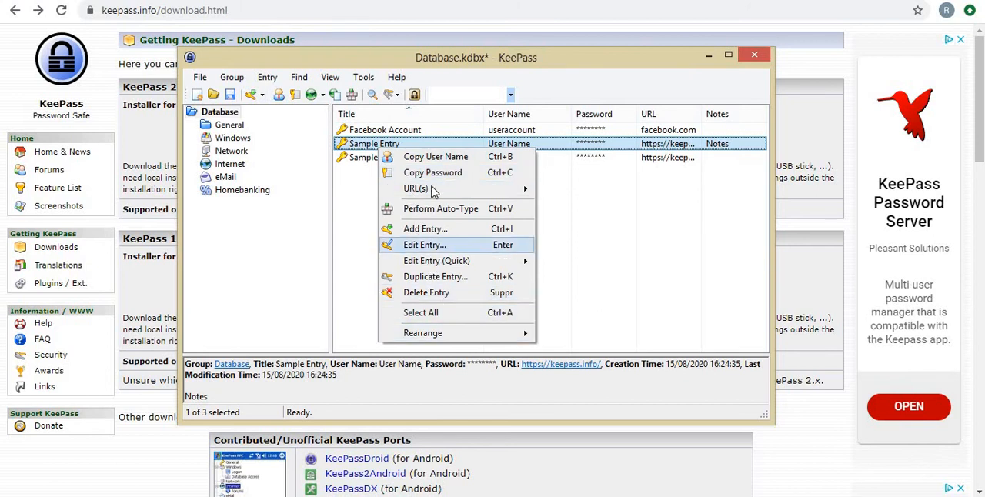
left_click(486, 296)
key("Return")
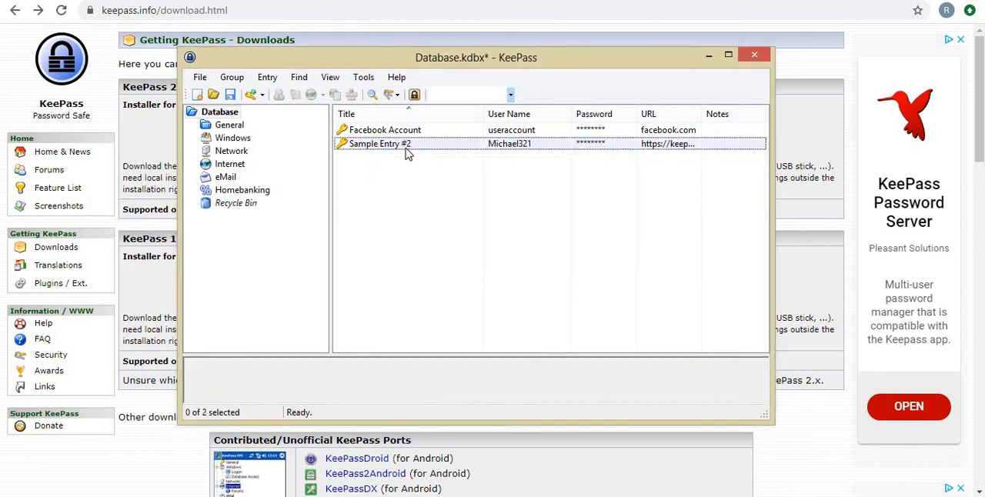
right_click(405, 148)
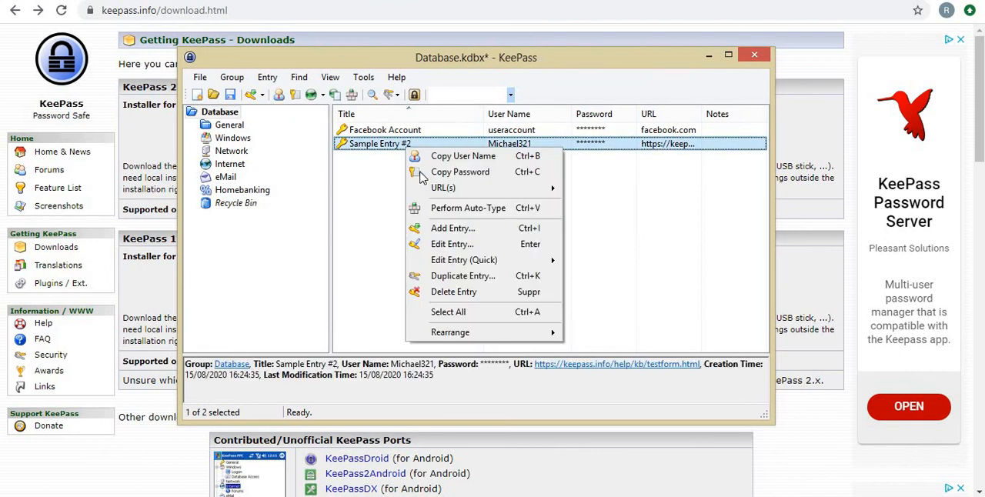
left_click(491, 293)
left_click(538, 261)
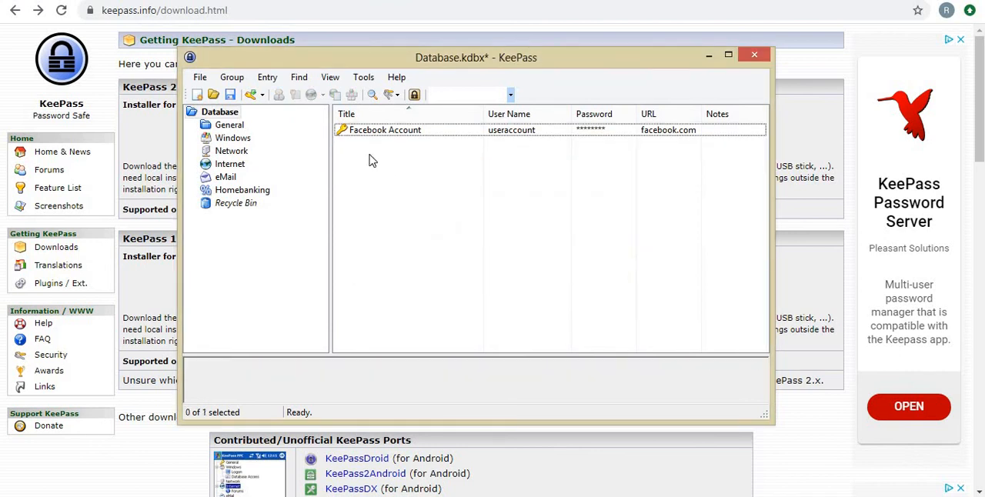
left_click(230, 96)
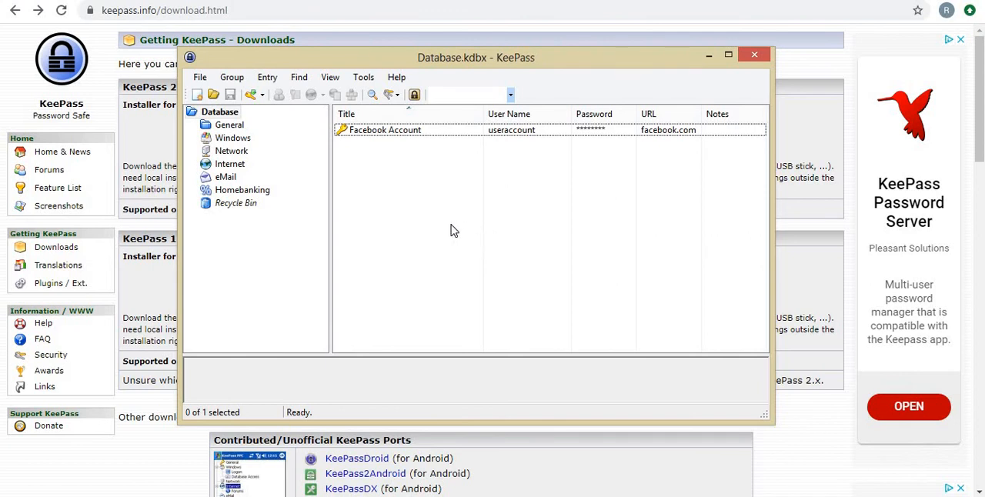
Move the Facebook Account entry from the Database root into the Internet group and check that group's contents.
left_click(362, 130)
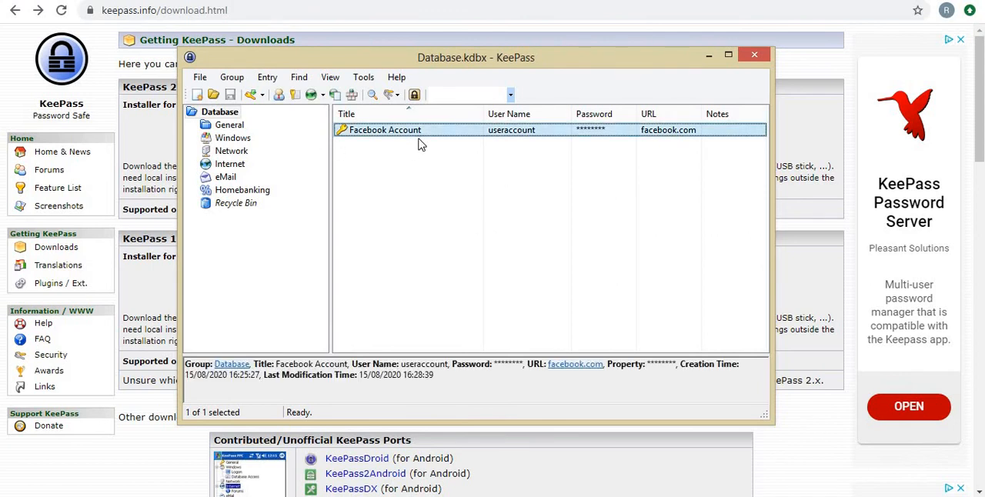
left_click(229, 126)
left_click(219, 111)
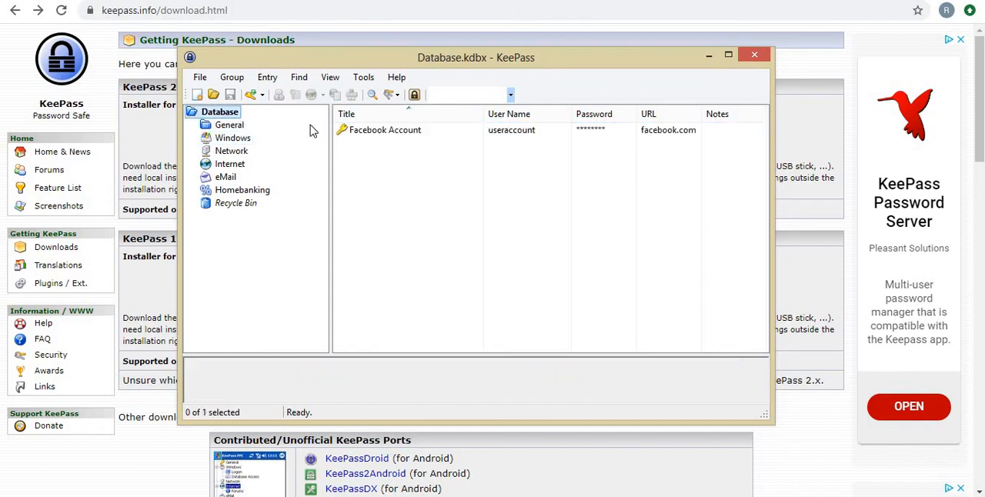
left_click(396, 133)
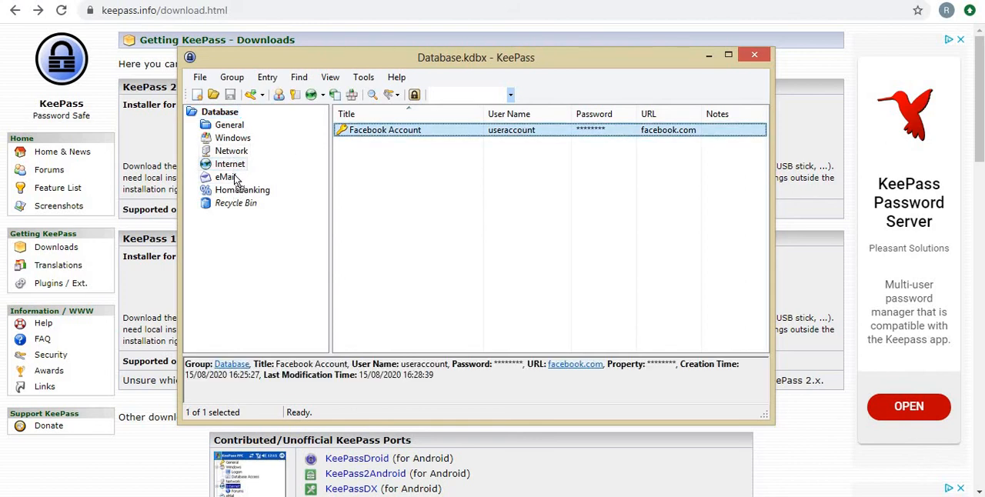
left_click_drag(233, 171, 233, 165)
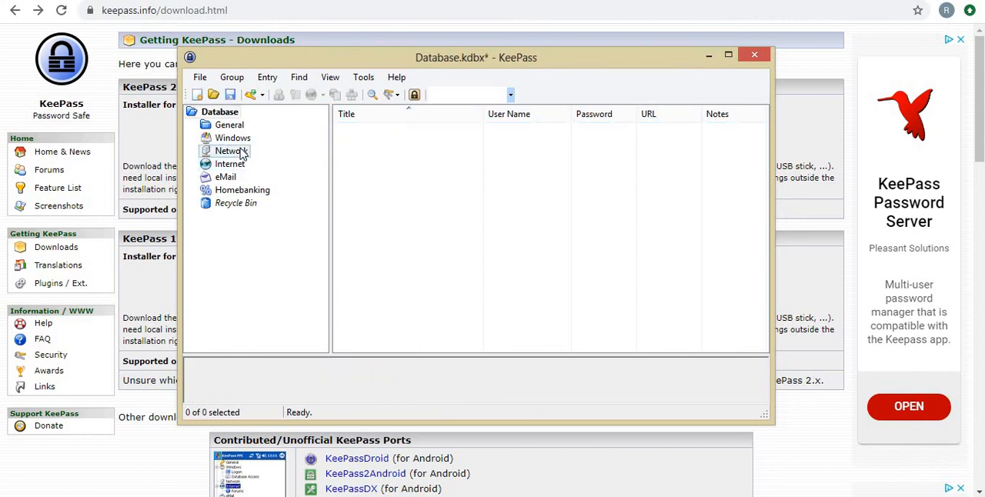
left_click(239, 151)
left_click(231, 164)
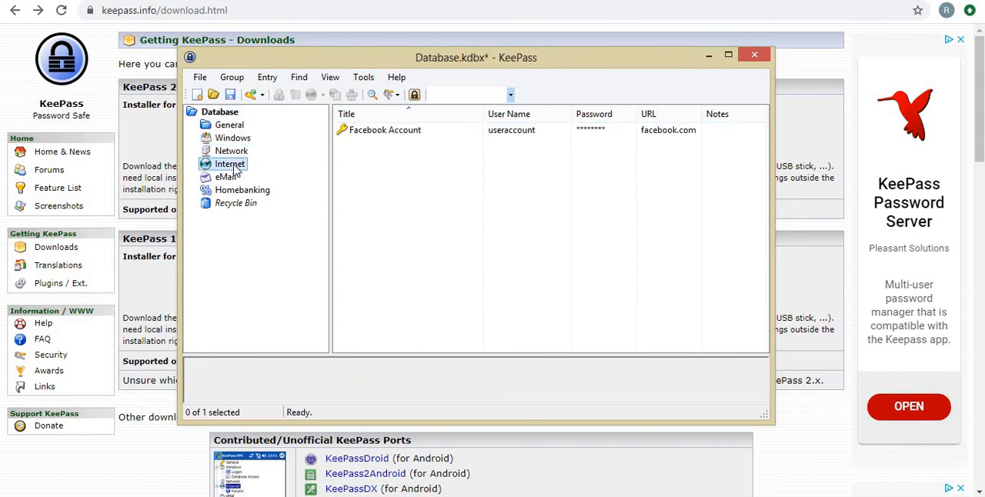
From the General group, search the password database for "facebook".
left_click(229, 125)
left_click(453, 95)
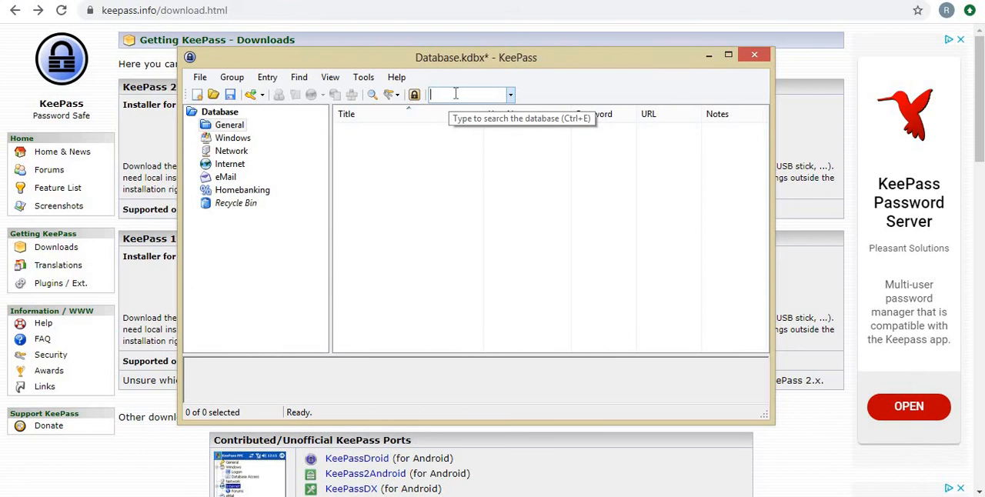
type("faceboo")
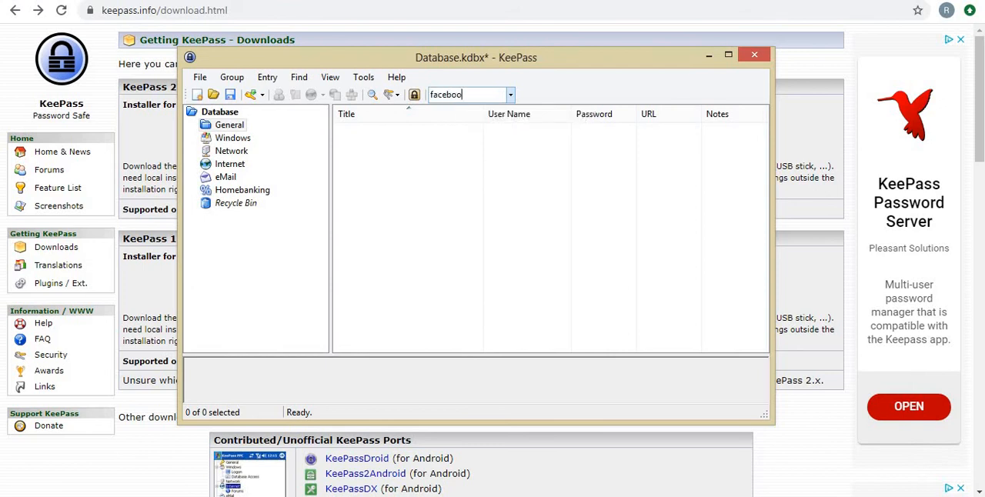
type("k")
key("Return")
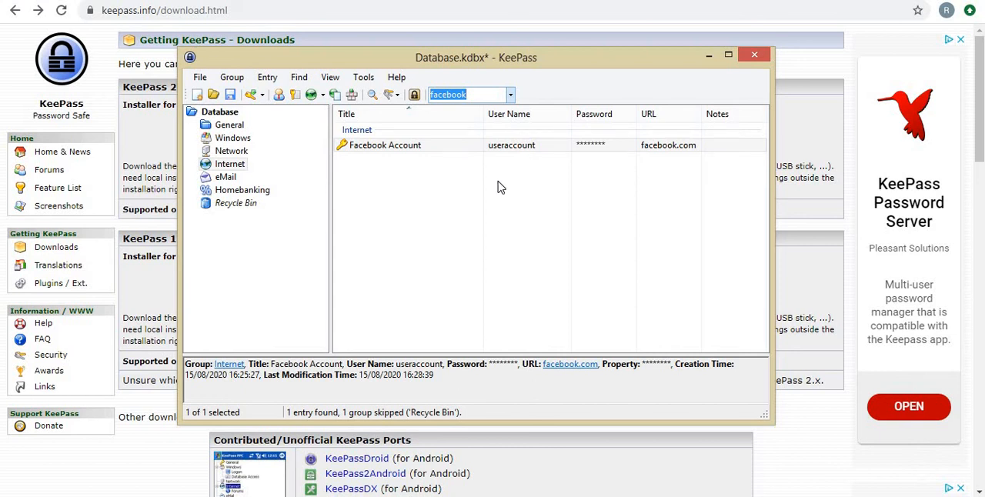
Copy the Facebook Account entry's password, paste it into the untitled Notepad document, and move Notepad clear of the entry.
double_click(596, 148)
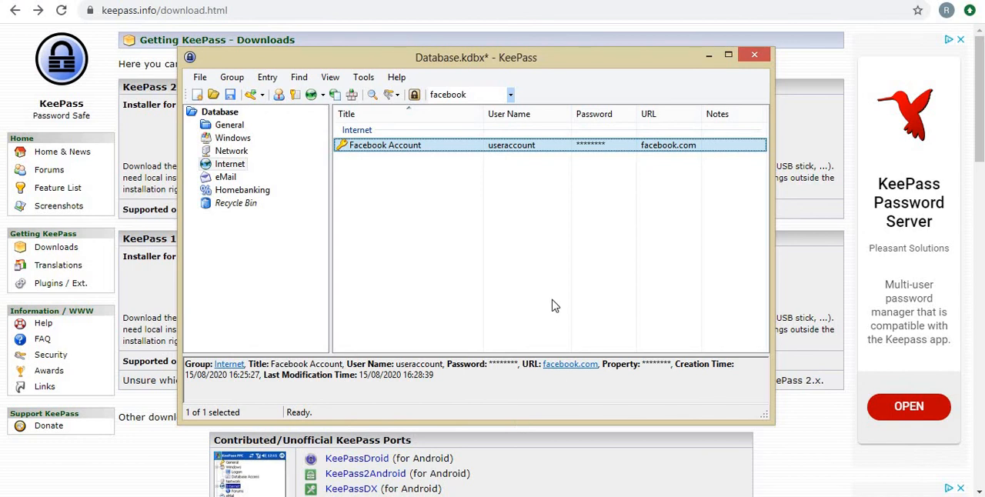
double_click(586, 146)
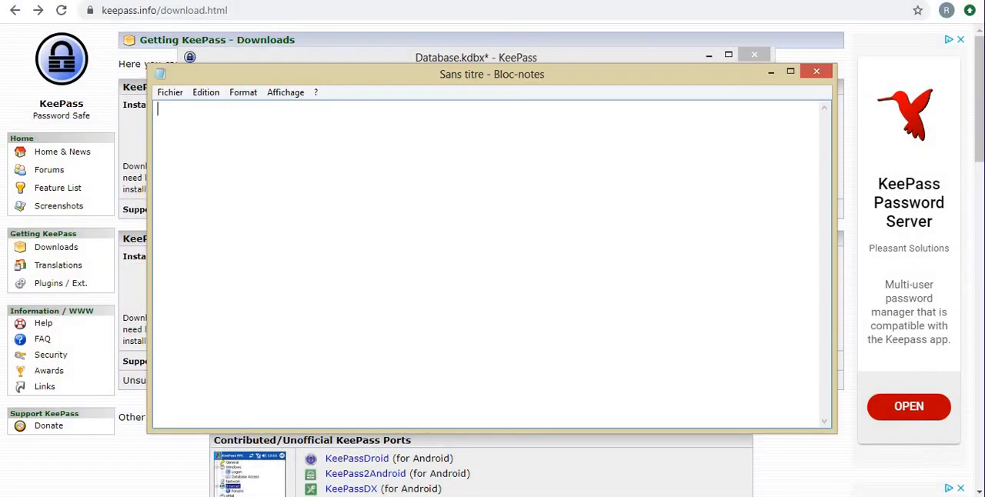
key("ctrl+v")
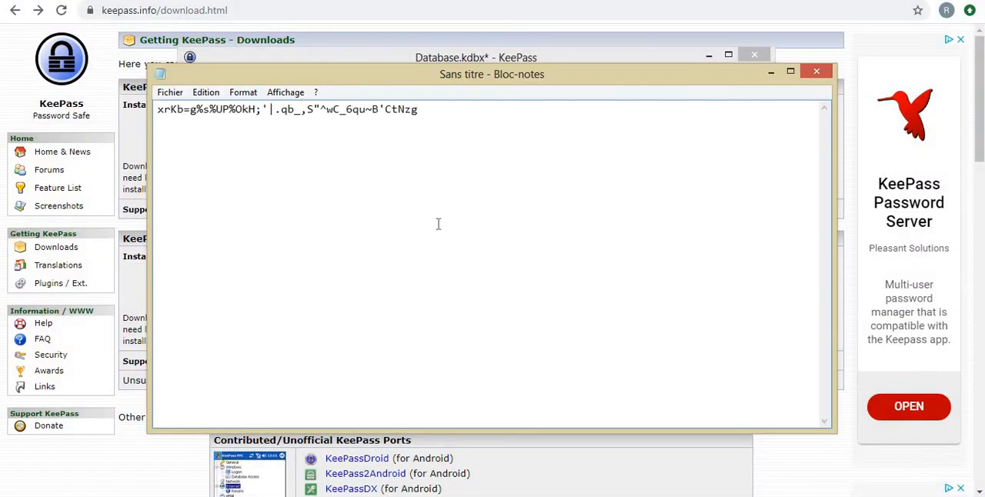
left_click_drag(493, 70, 625, 190)
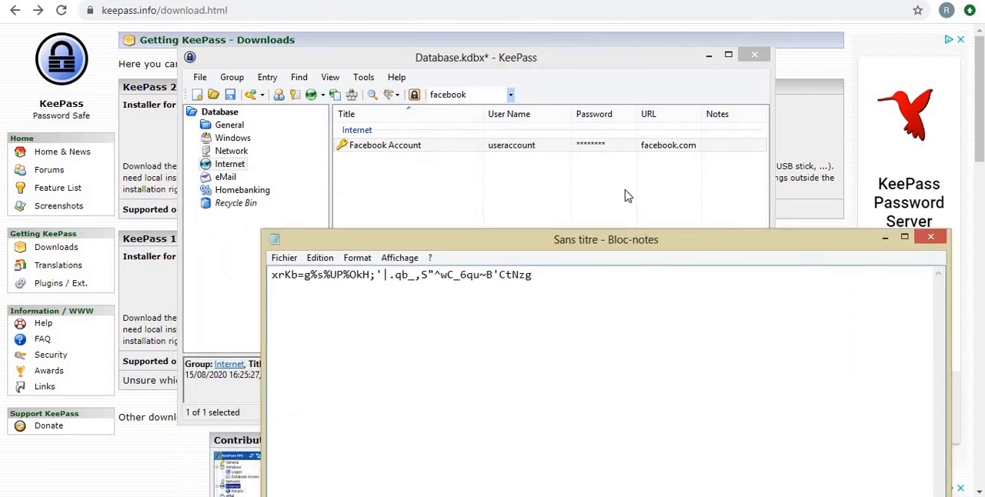
Copy the Facebook Account entry's user name and paste it on a new line below the password in Notepad.
double_click(523, 146)
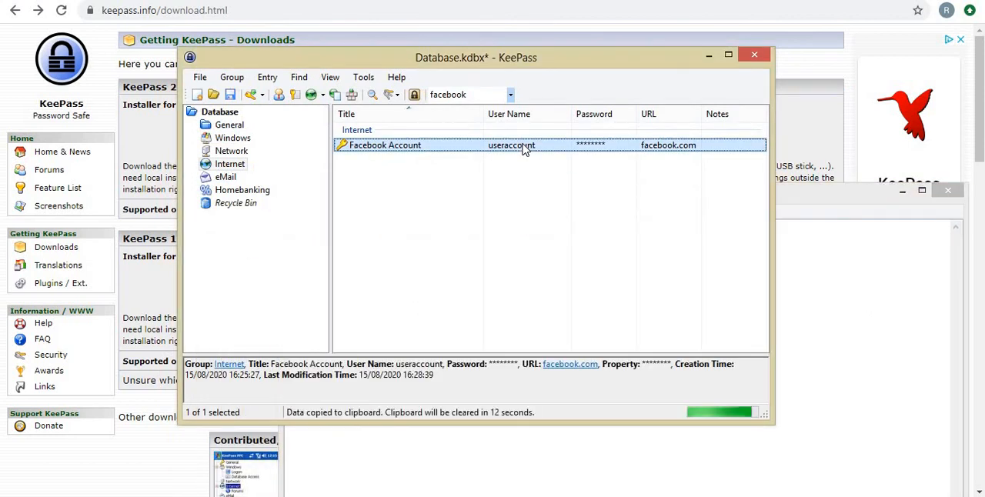
key("alt+Tab")
key("Return")
key("ctrl+v")
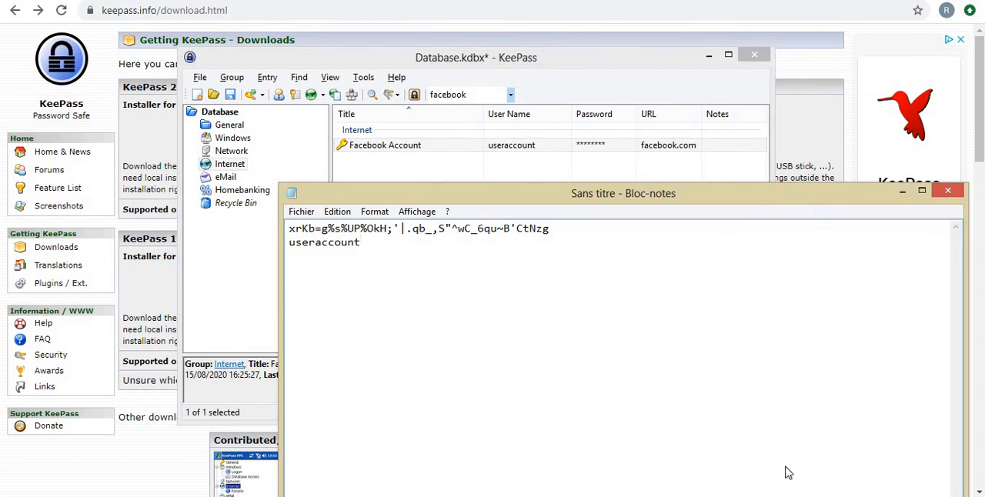
Uncover the clipboard countdown behind Notepad, and close the untitled Notepad document without saving it.
left_click_drag(817, 199, 818, 454)
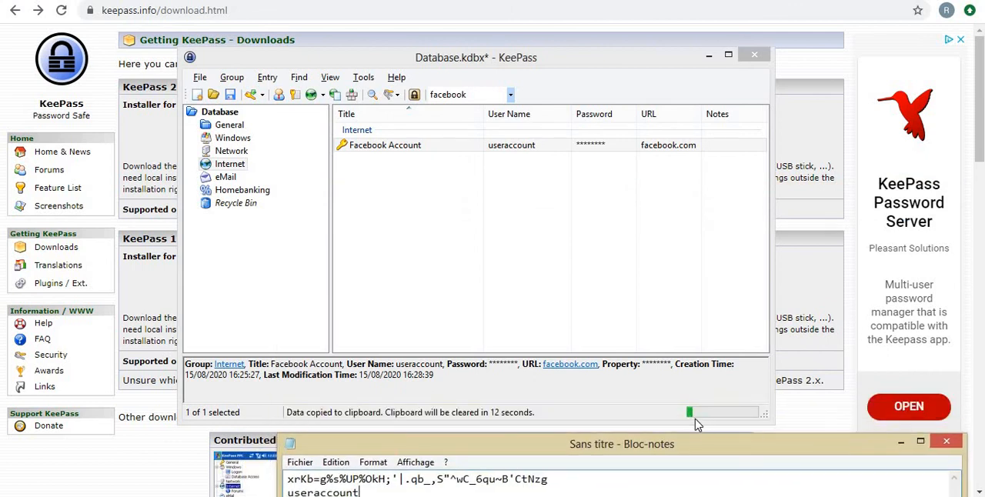
left_click_drag(683, 452, 681, 157)
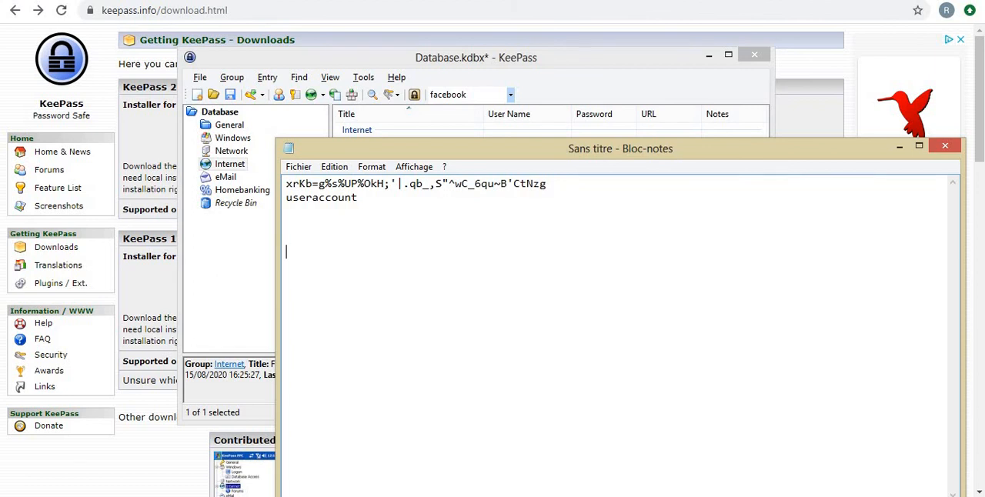
left_click(944, 146)
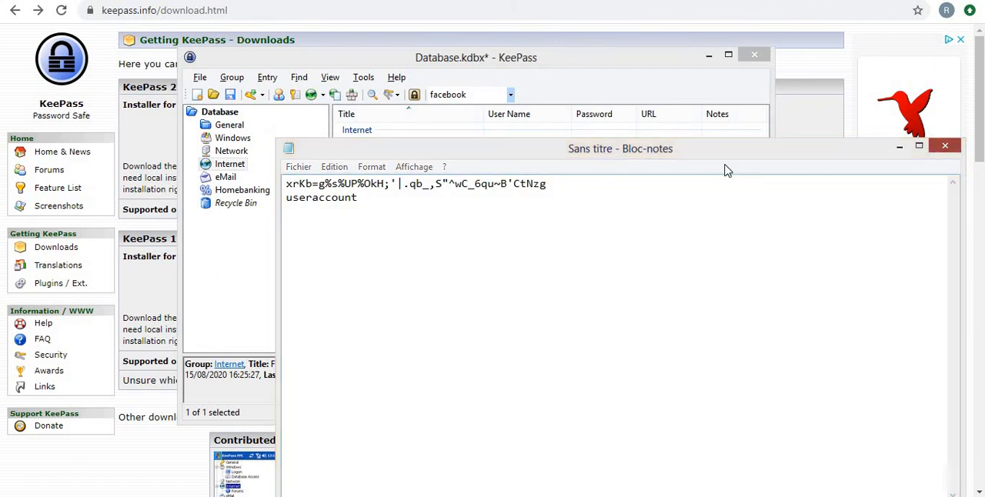
left_click(494, 251)
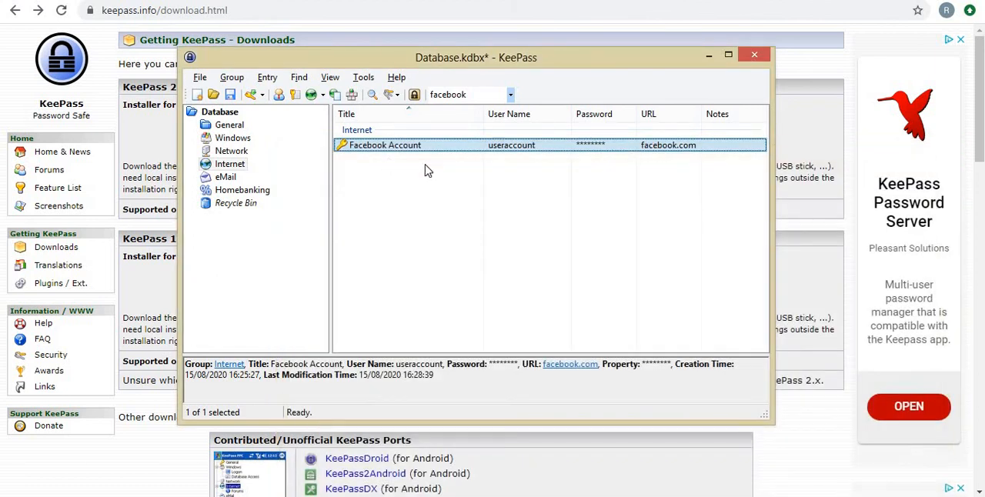
Try to open the Facebook Account entry's URL directly from the search results.
double_click(657, 151)
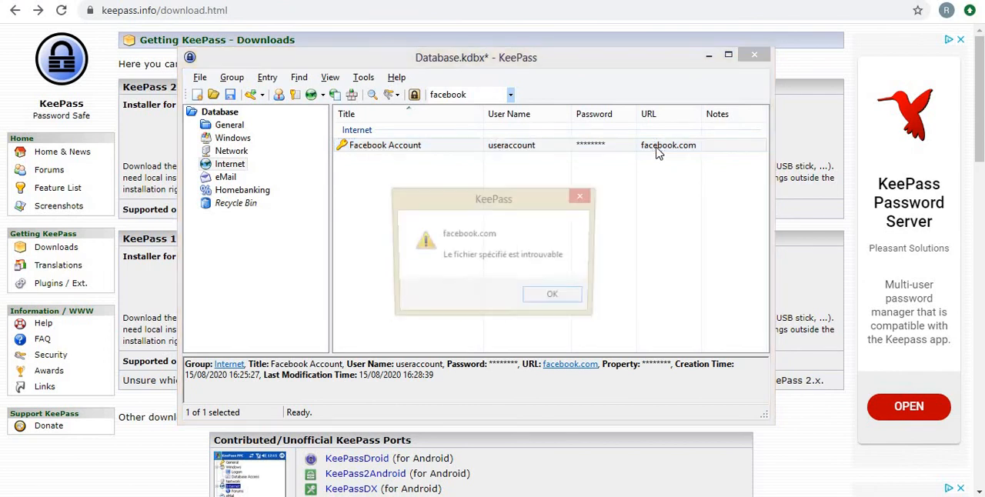
left_click(555, 299)
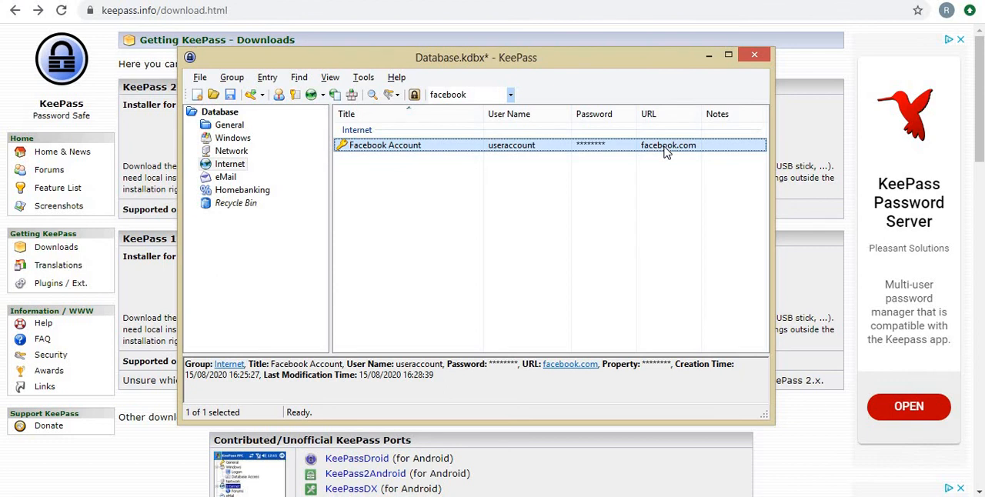
right_click(389, 144)
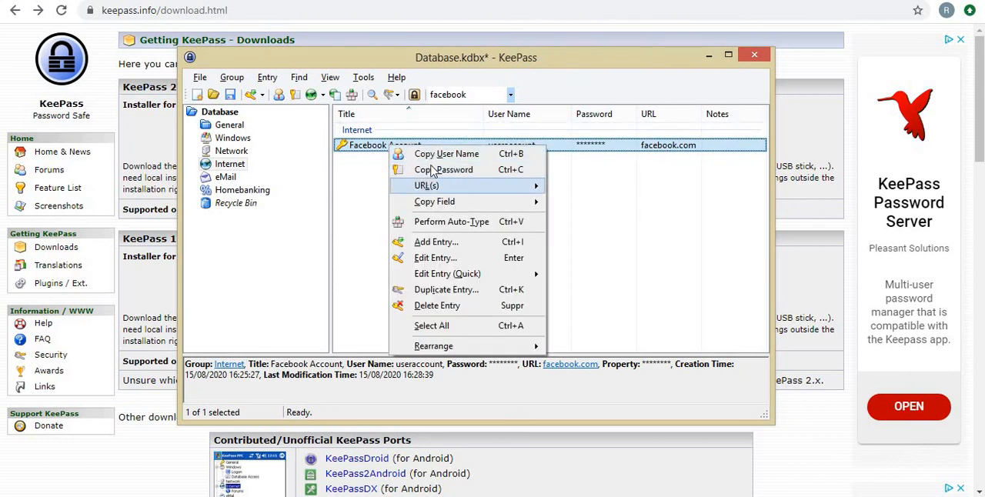
double_click(383, 145)
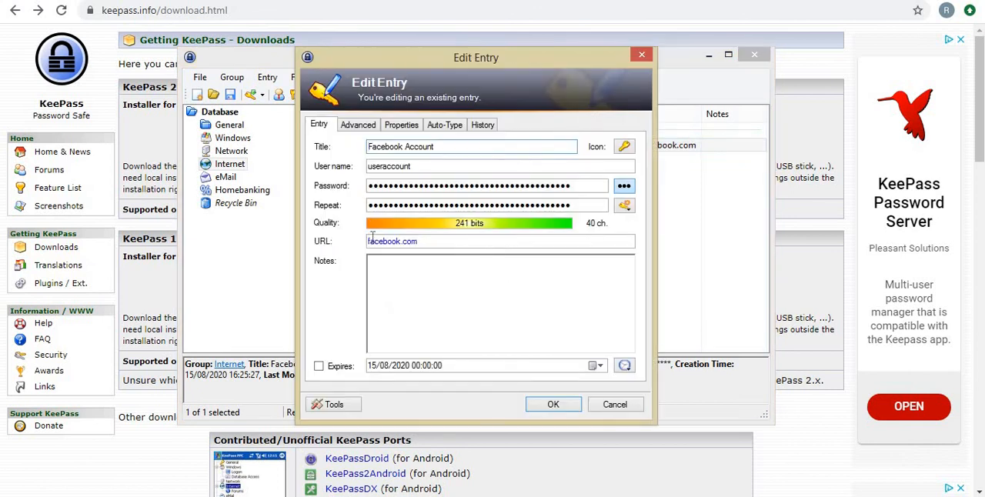
left_click(369, 241)
type("www.")
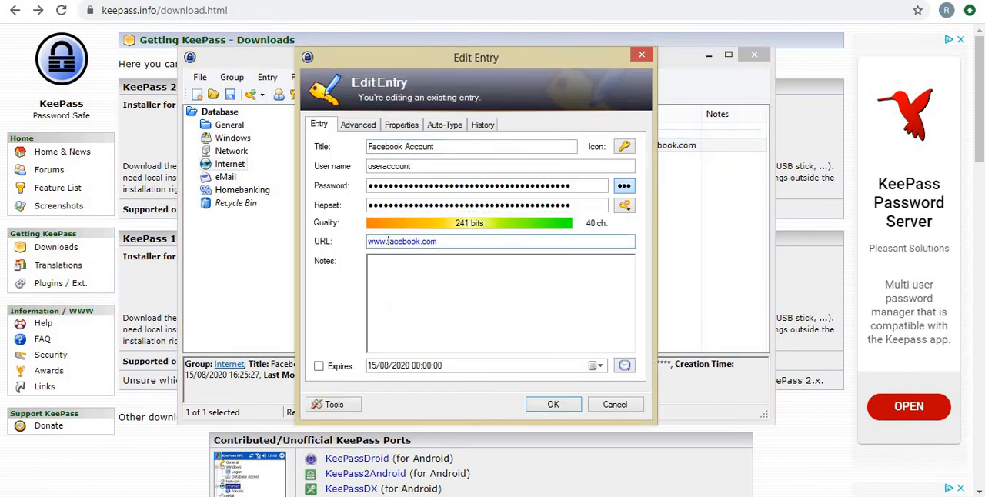
key("Return")
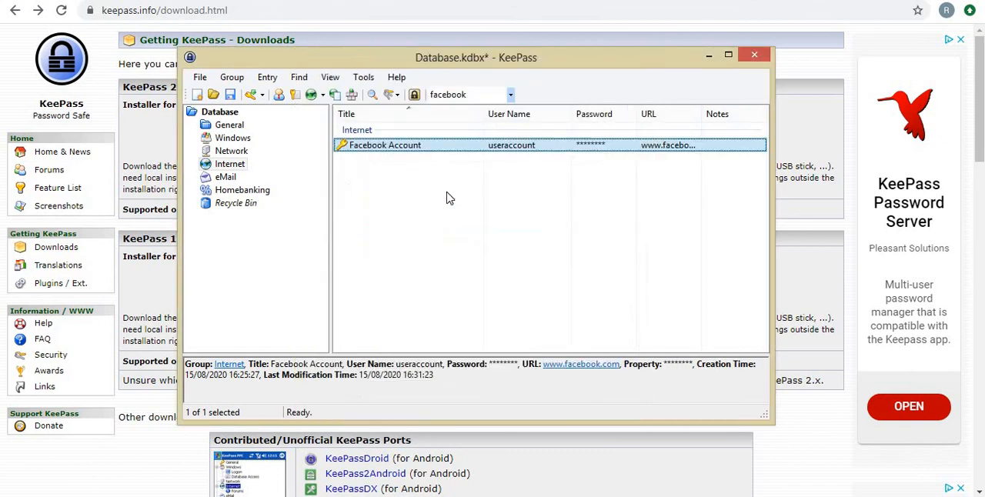
double_click(659, 146)
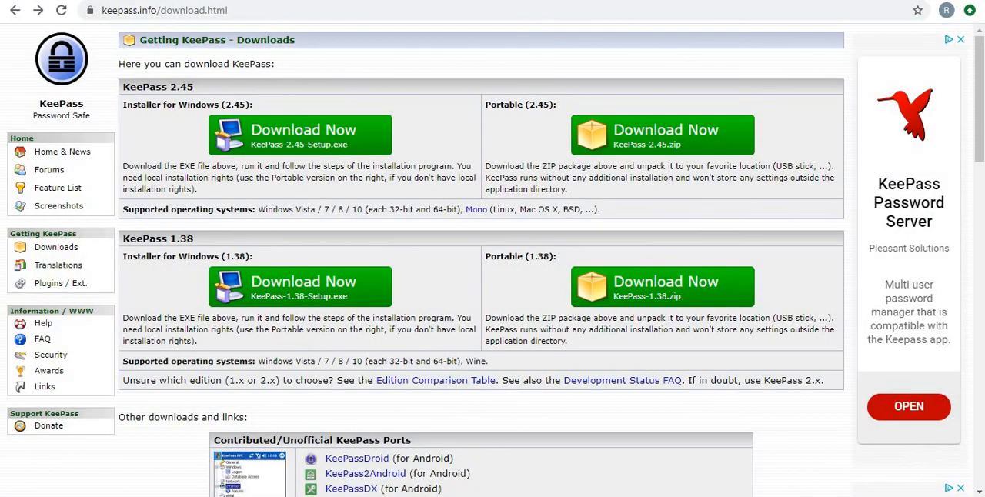
key("alt+Tab")
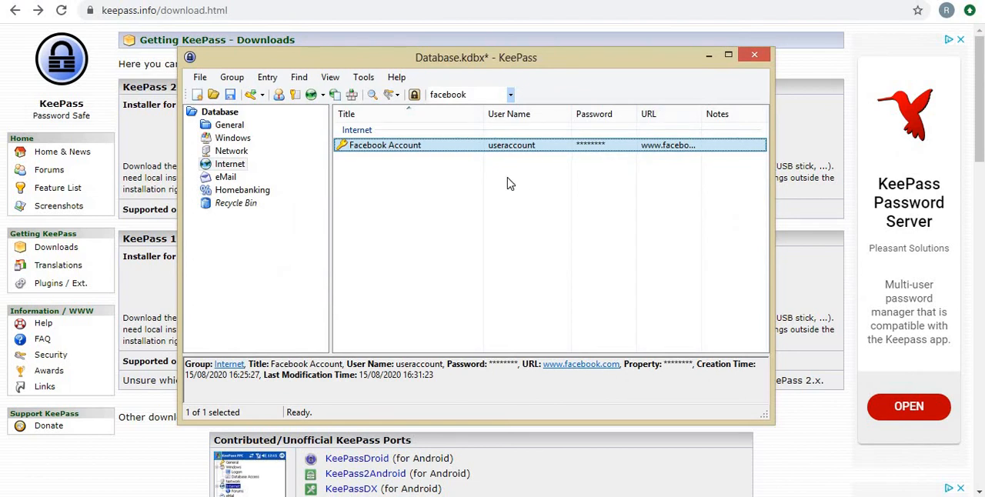